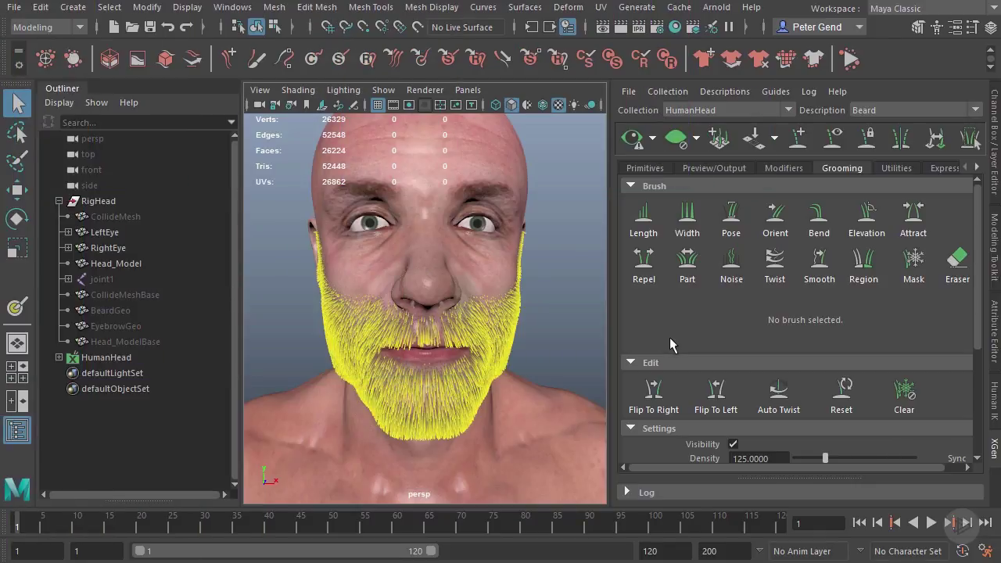
Examine the beard's groom splines from the front and from both sides of the face
left_click_drag(427, 341, 432, 262, "alt")
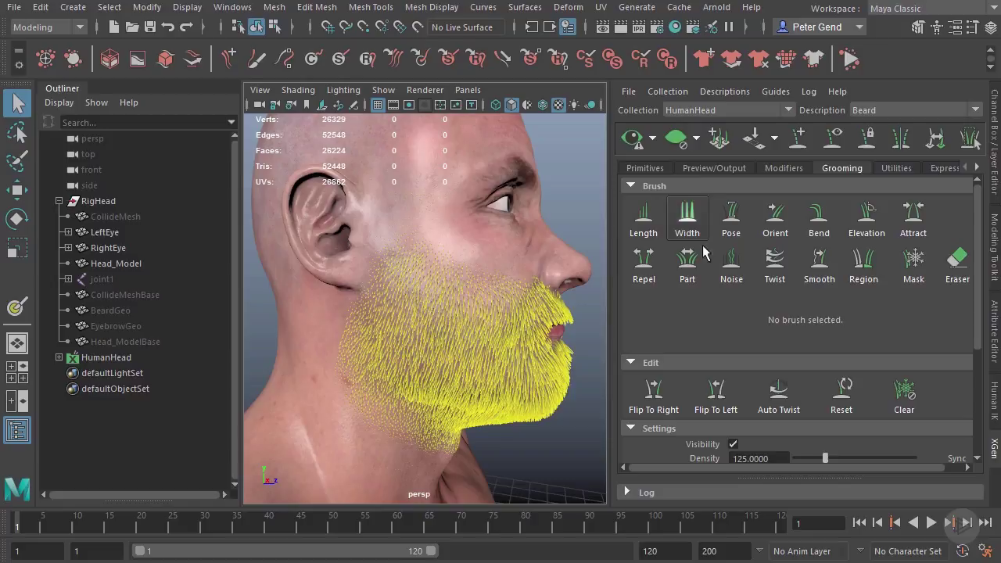
left_click_drag(521, 302, 419, 324, "alt")
middle_click_drag(417, 319, 340, 287, "alt")
right_click_drag(341, 286, 458, 312, "alt")
left_click_drag(502, 318, 424, 299, "alt")
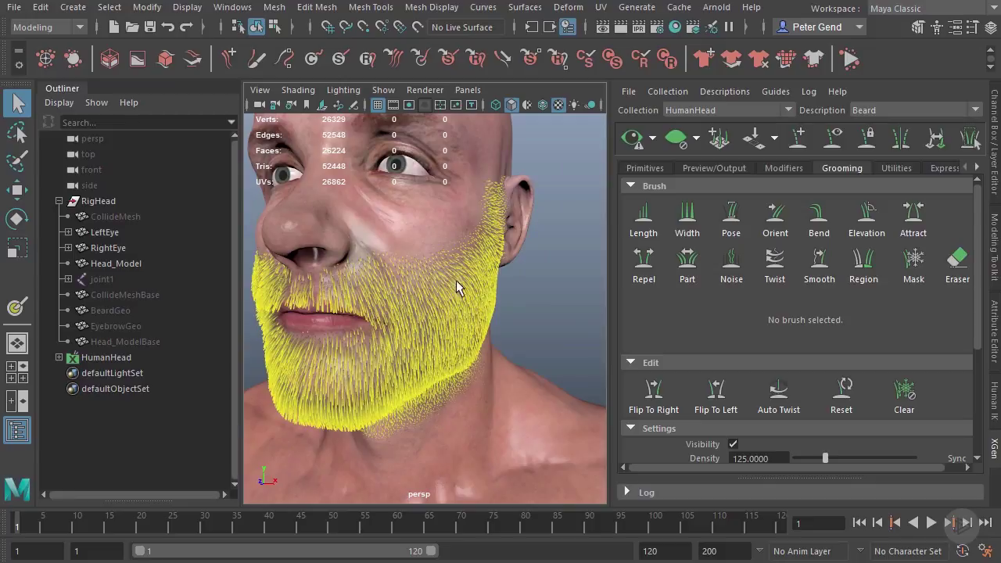
left_click_drag(412, 302, 471, 272, "alt")
left_click_drag(475, 358, 454, 353, "alt")
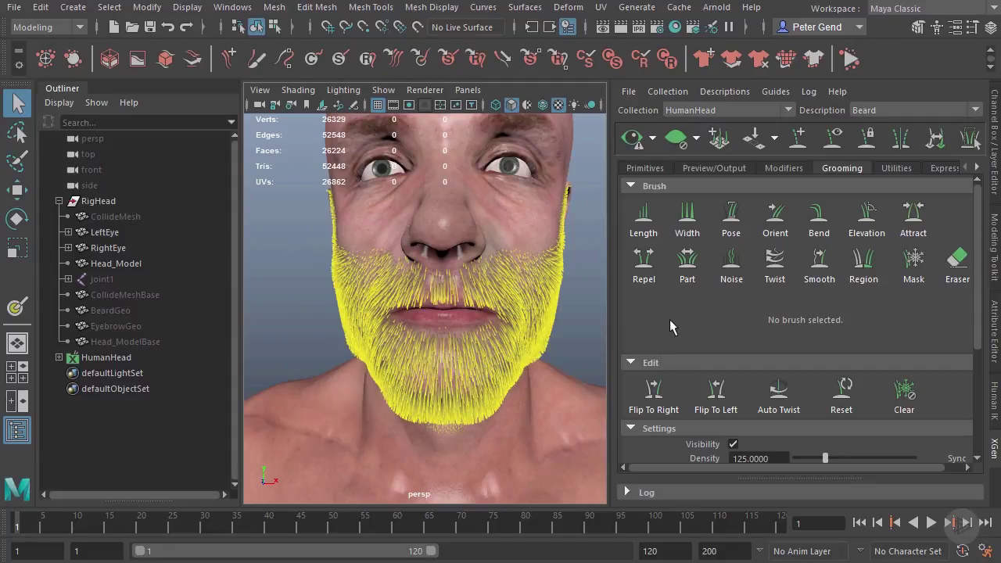
Choose the Noise grooming brush and set its Width to 0, Off to 0.2, Around to 0.311 and Twist to 0.222
left_click(733, 267)
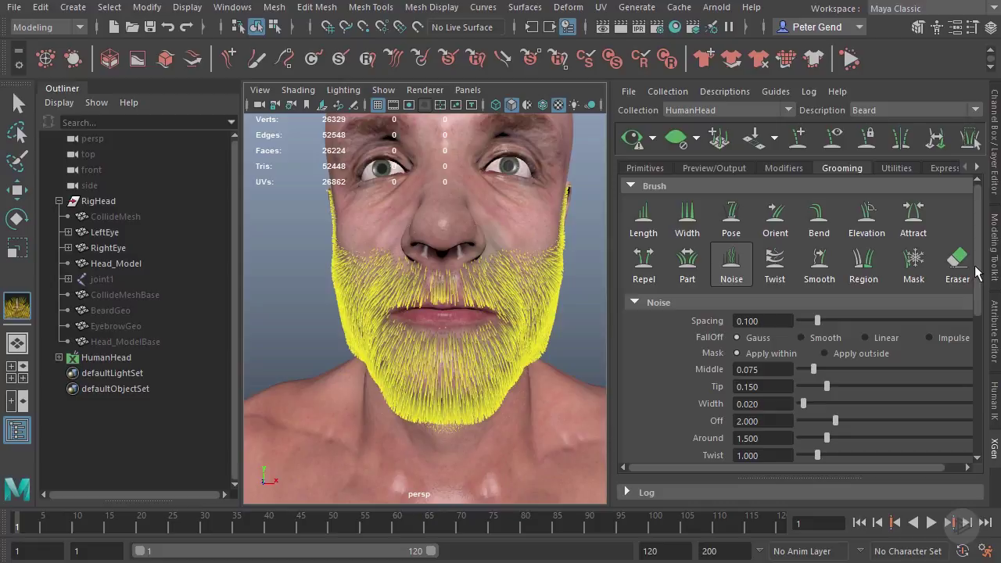
scroll(958, 282, "down", 2)
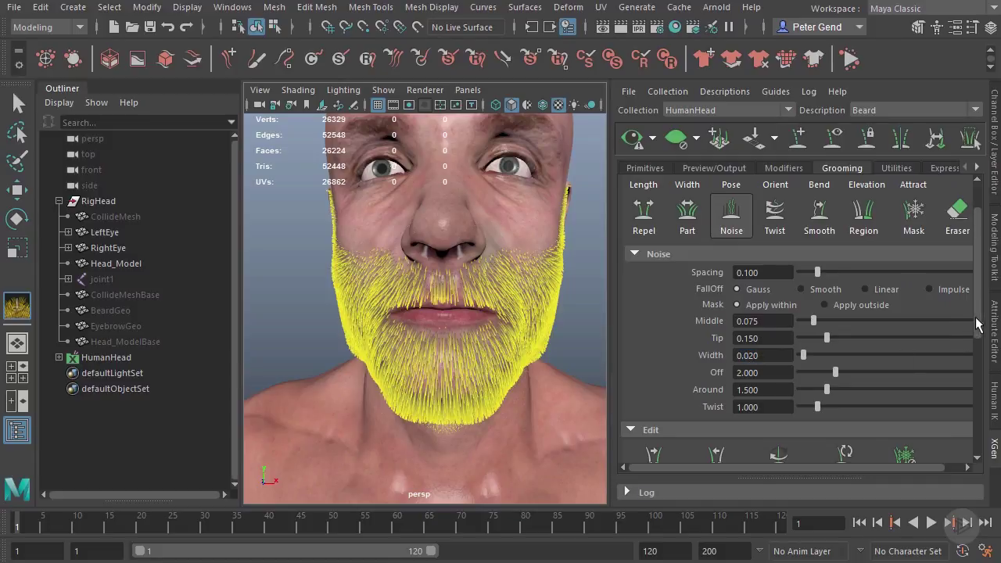
left_click_drag(976, 325, 973, 429)
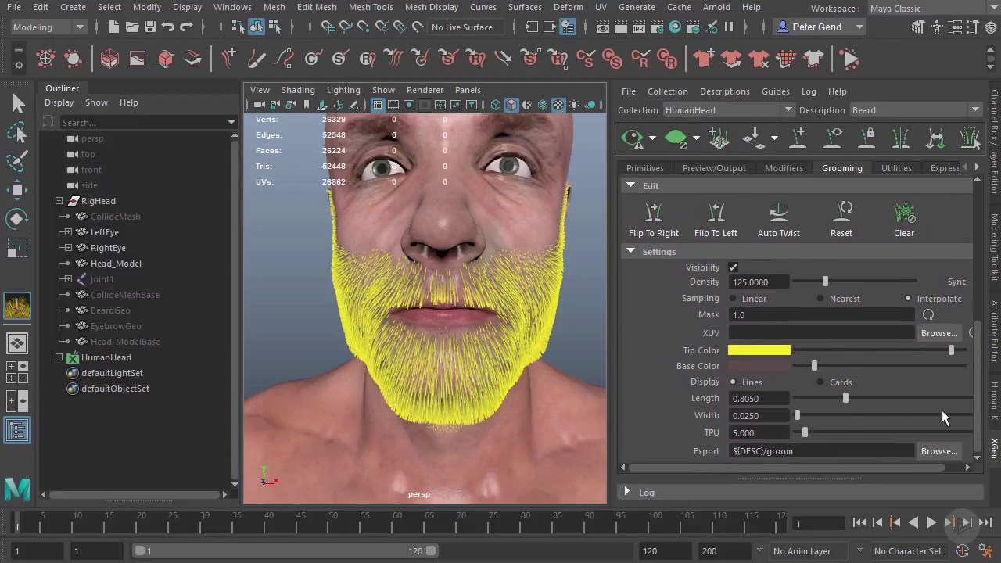
scroll(838, 381, "up", 5)
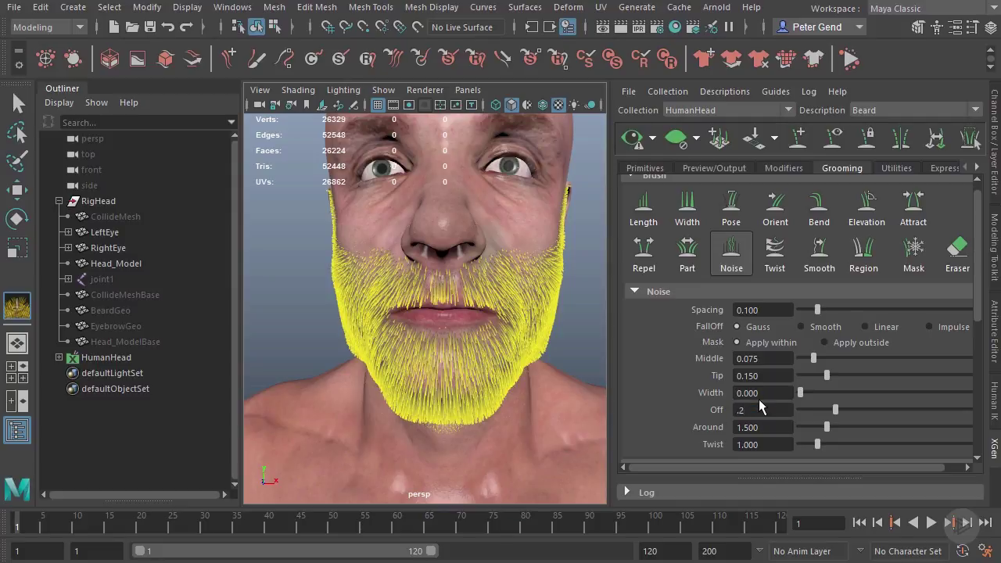
key("Return")
left_click(779, 428)
left_click_drag(826, 428, 811, 428)
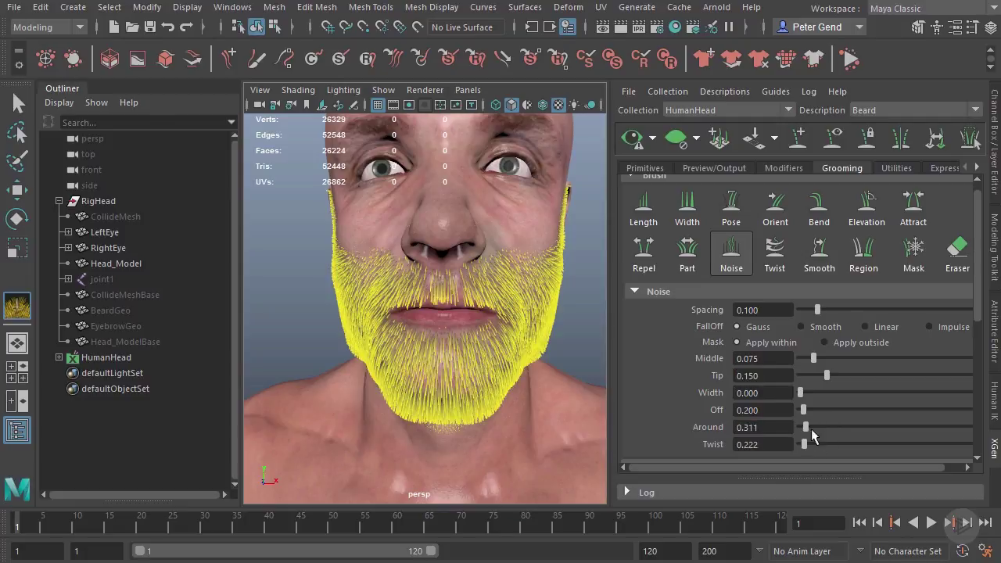
Shrink the Noise brush, set Middle to 0.022 and Tip to 0.031, and brush the beard beside the mouth
scroll(469, 302, "up", 5)
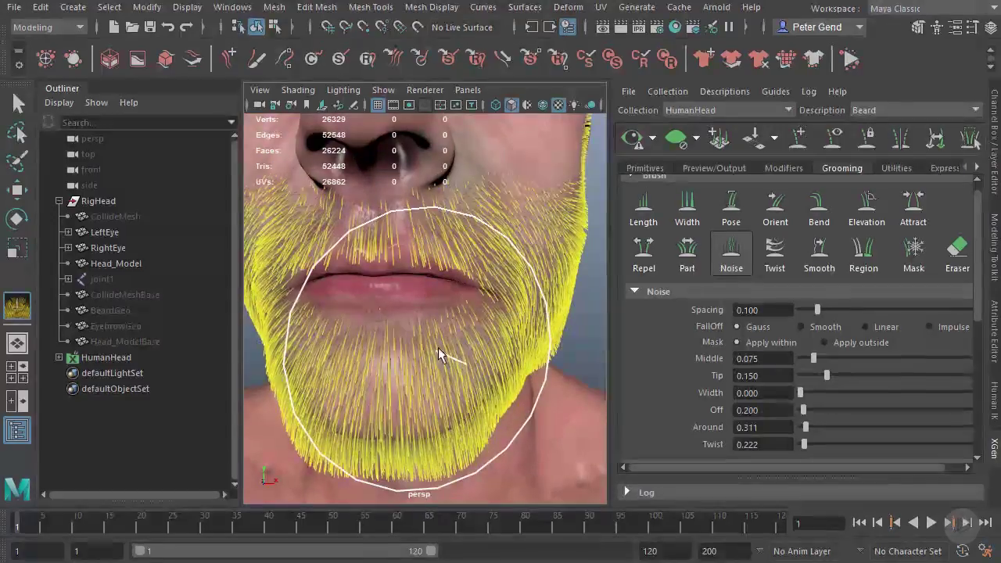
key("b")
mouse_move(441, 349)
left_mouse_down()
mouse_move(334, 361)
mouse_move(391, 387)
mouse_move(391, 360)
mouse_move(359, 354)
left_mouse_up()
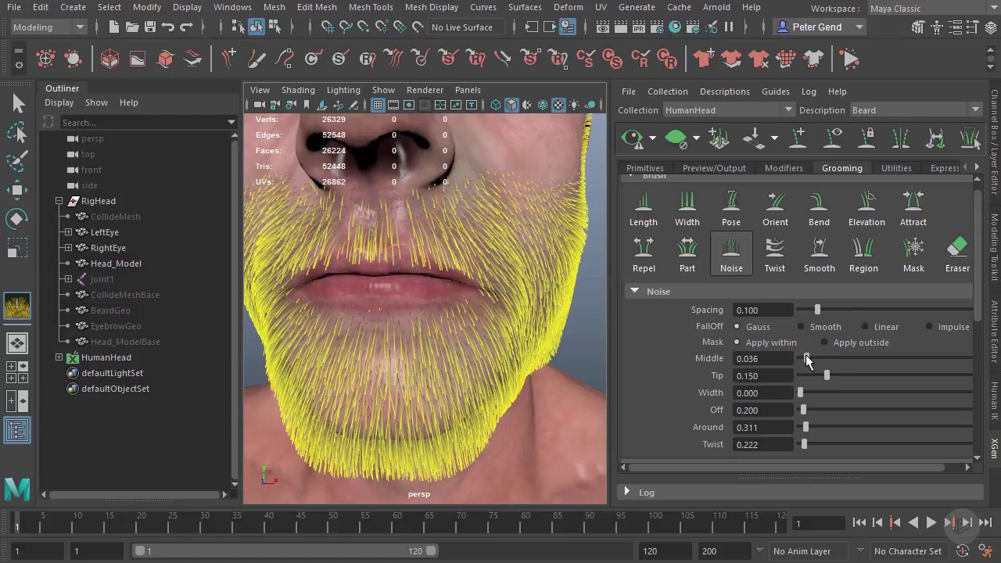
left_click_drag(552, 338, 530, 333, "alt")
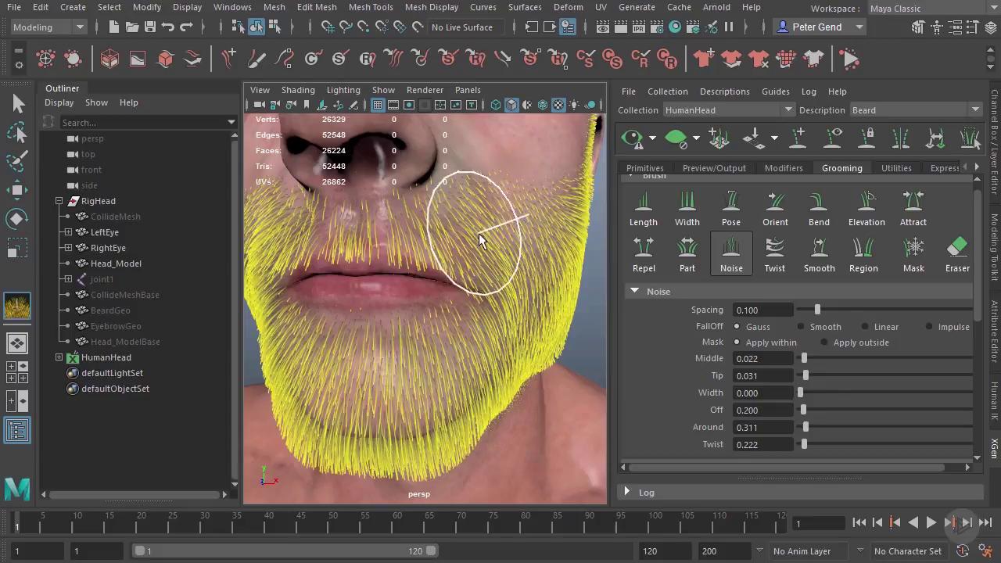
left_click_drag(509, 233, 479, 233, "alt")
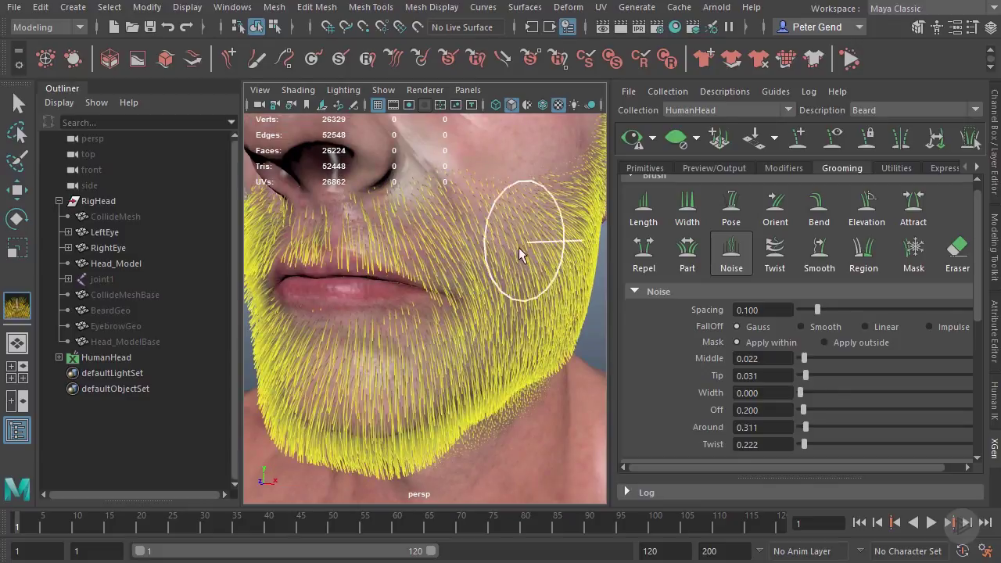
Set the Noise brush's Middle to 0.062 and Tip to 0.089, resize it, and brush the beard over the cheeks and jaw
mouse_move(528, 298)
left_mouse_down("alt")
mouse_move(504, 297)
mouse_move(542, 303)
left_mouse_up("alt")
key("b")
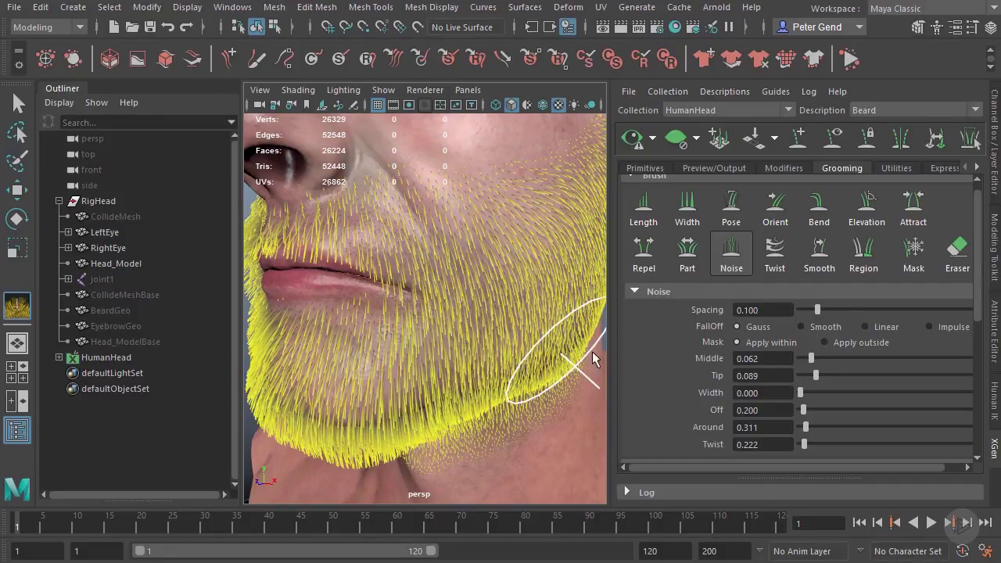
left_click_drag(551, 301, 501, 308, "alt")
mouse_move(548, 337)
left_mouse_down("alt")
mouse_move(492, 344)
mouse_move(509, 295)
left_mouse_up("alt")
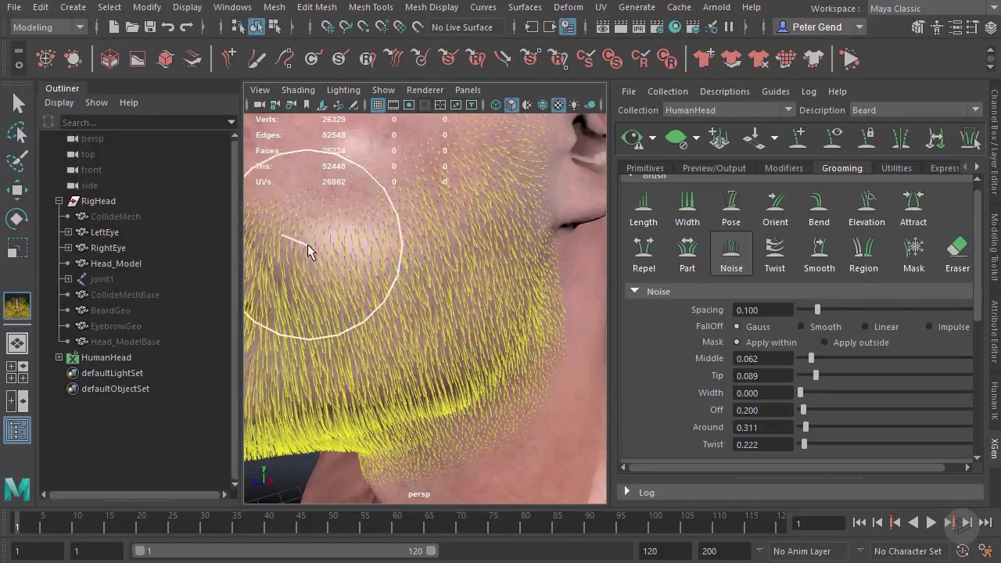
left_click_drag(492, 352, 509, 313, "alt")
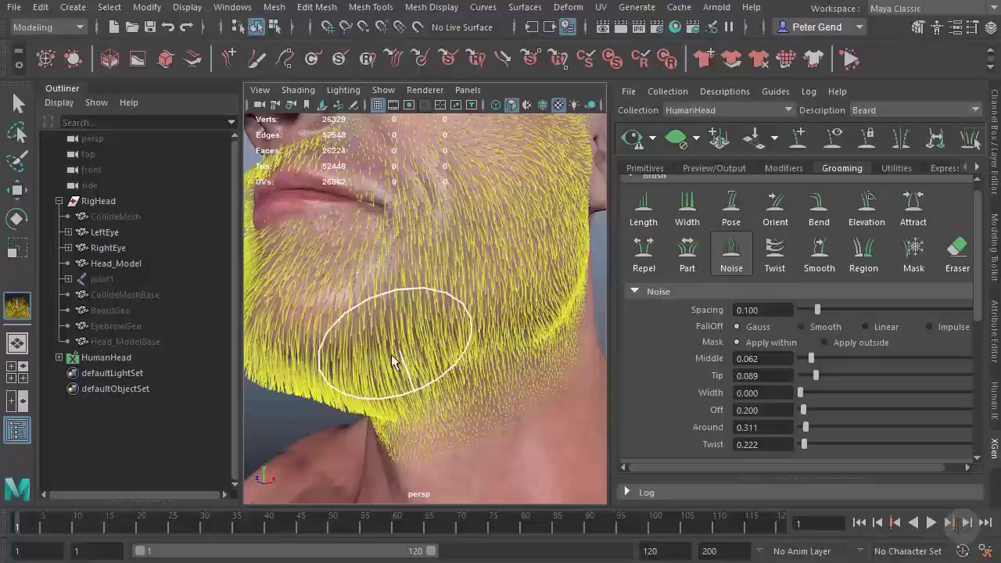
Brush noise into the beard along the jawline and over the cheek below the ear
mouse_move(394, 362)
left_mouse_down("alt")
mouse_move(462, 331)
mouse_move(414, 351)
mouse_move(447, 339)
left_mouse_up("alt")
left_click_drag(360, 277, 399, 329, "alt")
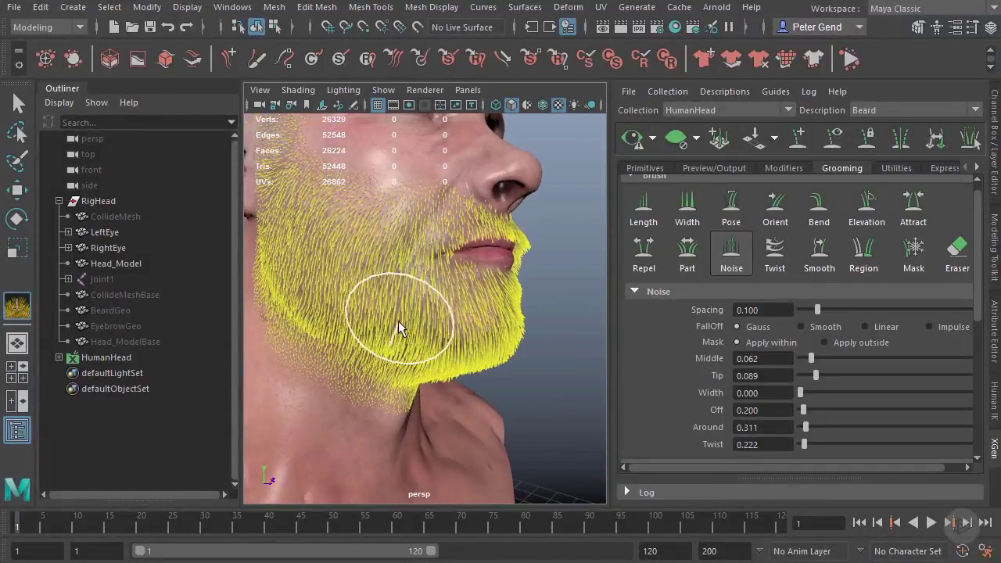
left_click_drag(356, 277, 378, 288, "alt")
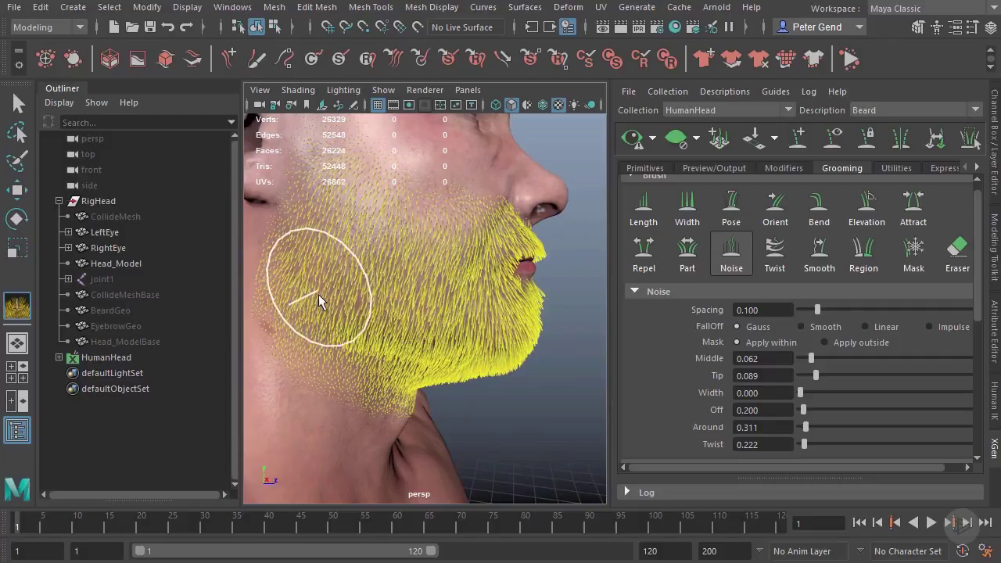
left_click_drag(422, 358, 458, 306, "alt")
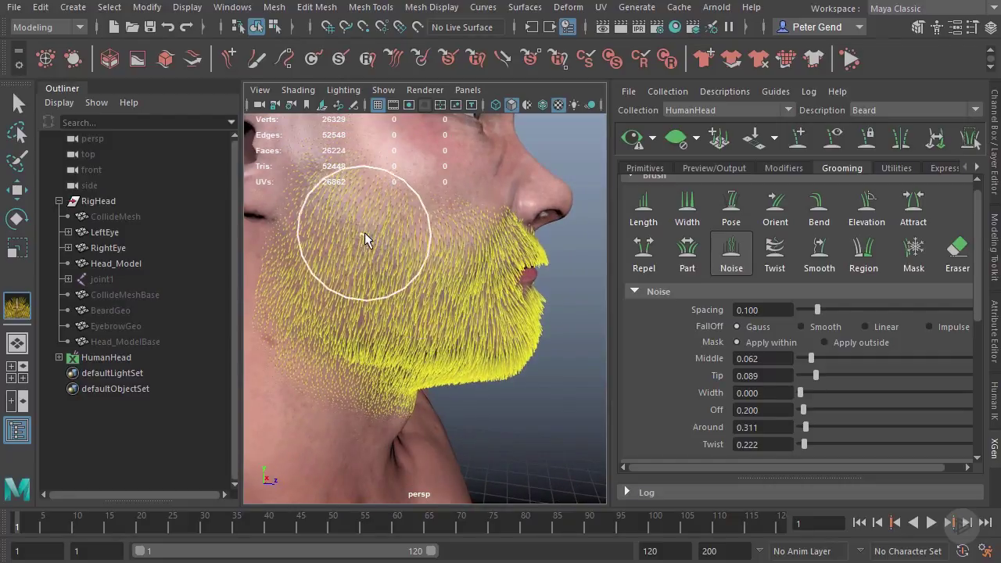
right_click_drag(367, 240, 395, 269, "alt")
mouse_move(461, 235)
left_mouse_down("alt")
mouse_move(412, 252)
mouse_move(402, 284)
mouse_move(386, 285)
left_mouse_up("alt")
Resize the Noise brush and work over the moustache and the beard around the corners of the mouth
key("b")
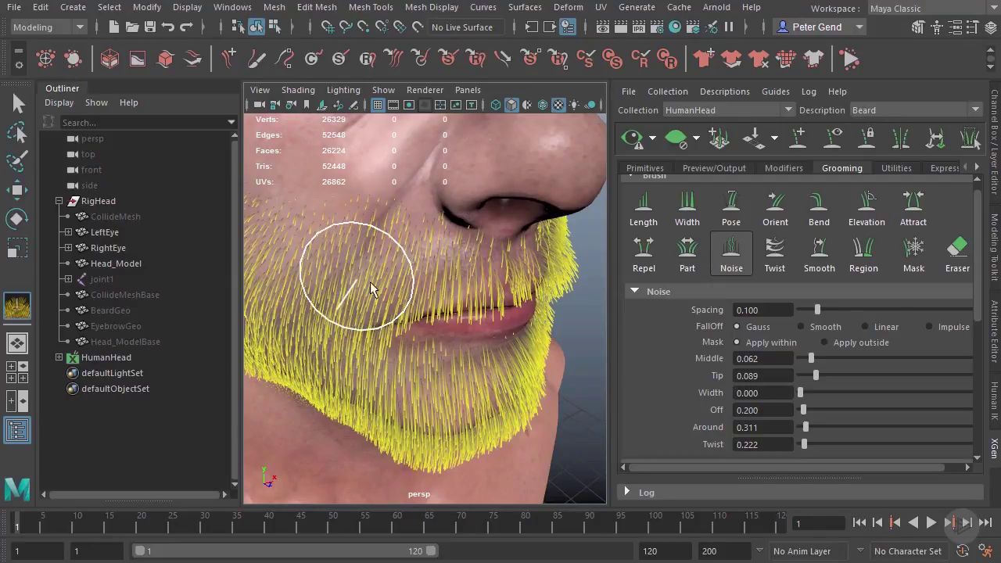
mouse_move(442, 266)
left_mouse_down("alt")
mouse_move(410, 253)
mouse_move(414, 244)
mouse_move(443, 258)
mouse_move(422, 253)
left_mouse_up("alt")
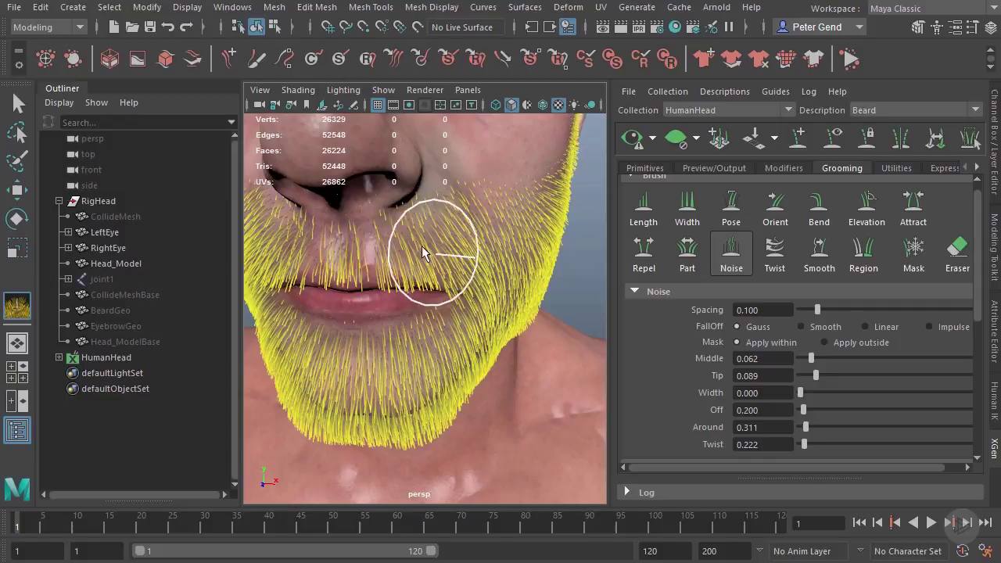
left_click_drag(492, 280, 436, 323, "alt")
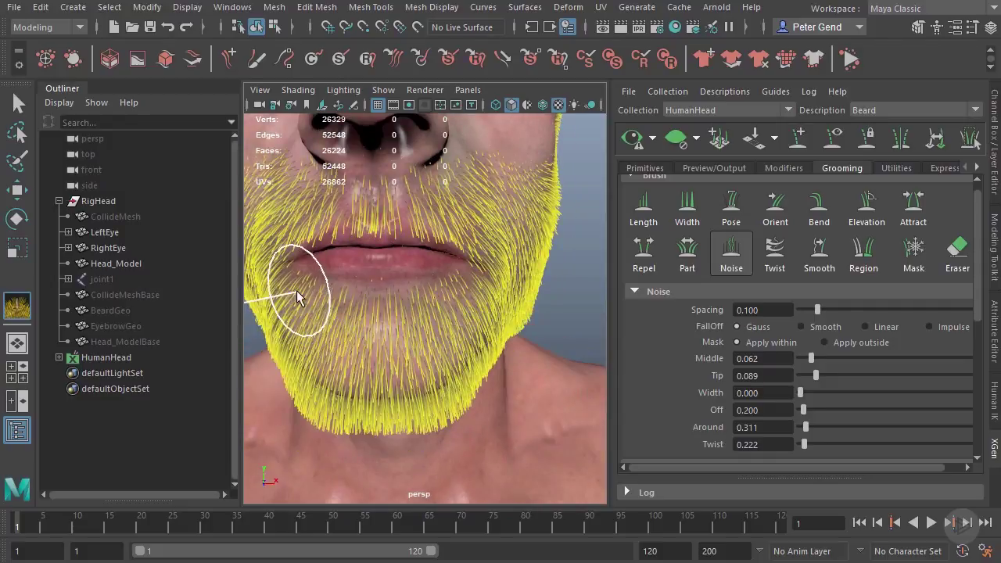
scroll(402, 302, "down", 3)
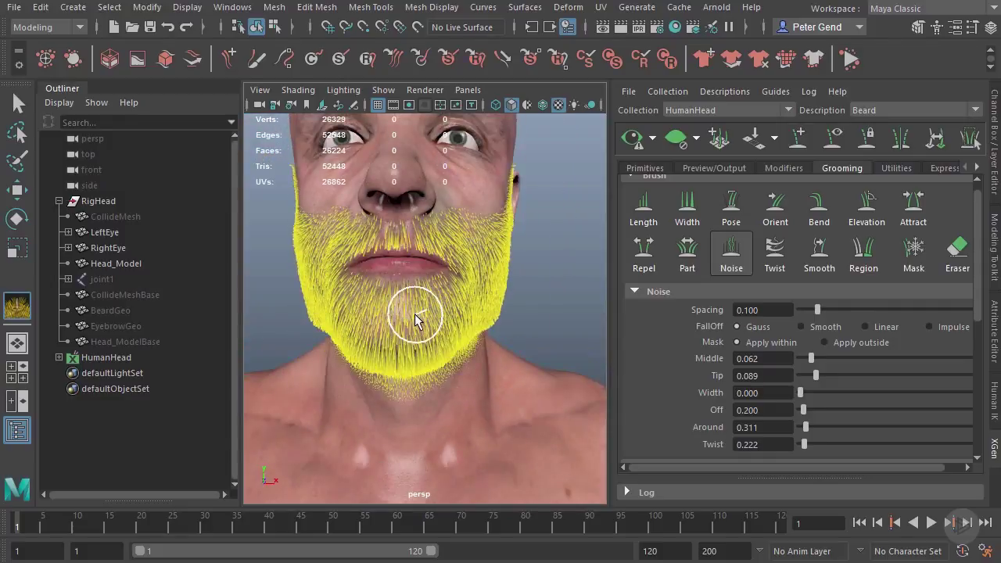
Enlarge the Noise brush and roughen the beard across the chin and the underside of the jaw
key("b")
mouse_move(414, 316)
left_mouse_down()
mouse_move(433, 321)
mouse_move(433, 308)
mouse_move(452, 318)
mouse_move(438, 311)
left_mouse_up()
scroll(435, 310, "up", 2)
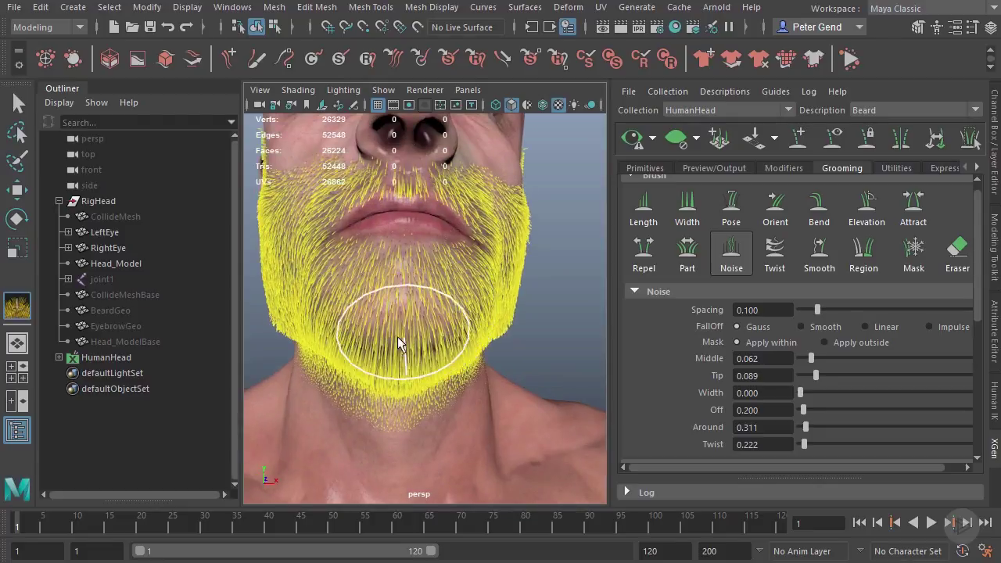
mouse_move(399, 344)
left_mouse_down("alt")
mouse_move(418, 335)
mouse_move(403, 306)
mouse_move(368, 321)
left_mouse_up("alt")
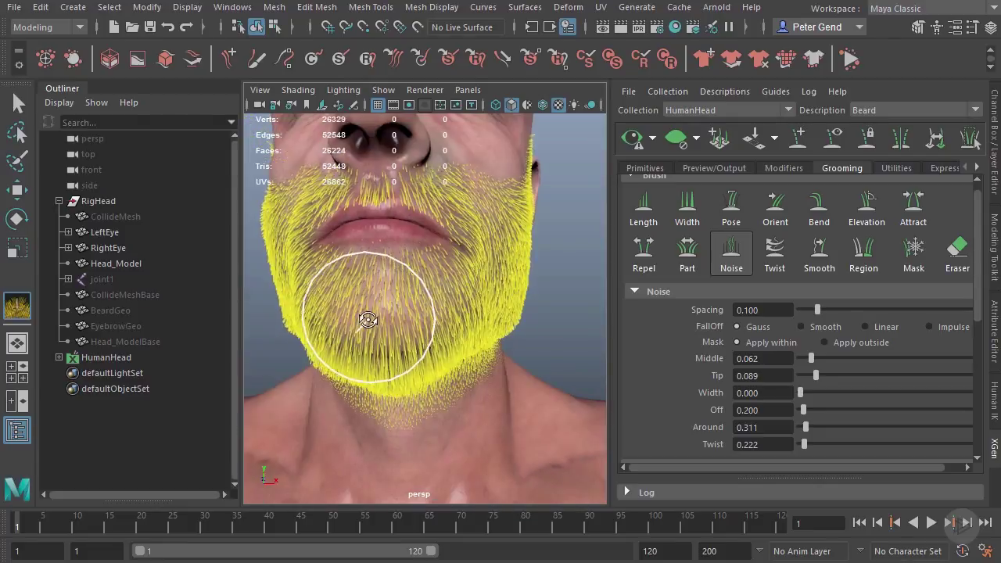
left_click_drag(450, 317, 440, 329, "alt")
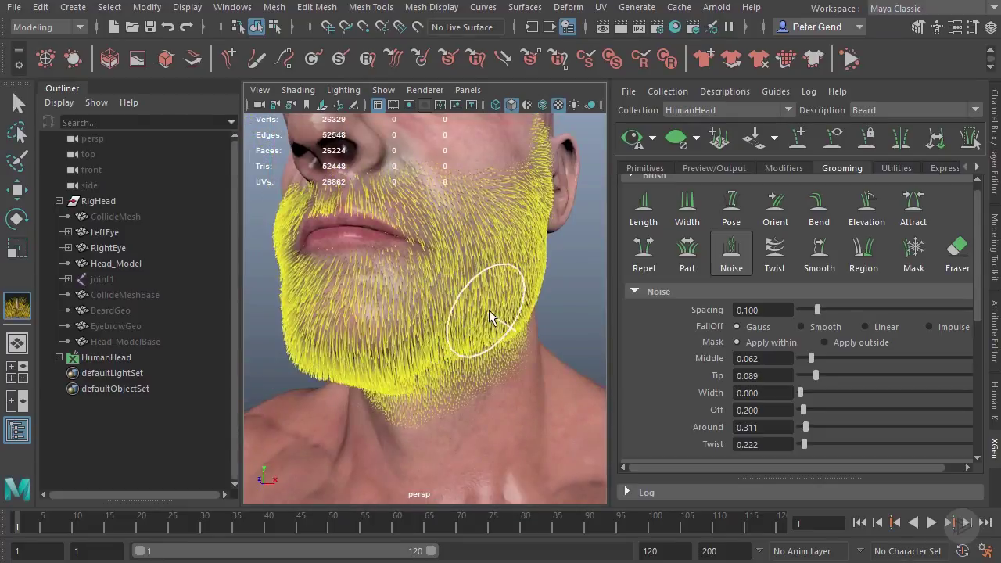
mouse_move(509, 296)
left_mouse_down("alt")
mouse_move(384, 352)
mouse_move(478, 335)
left_mouse_up("alt")
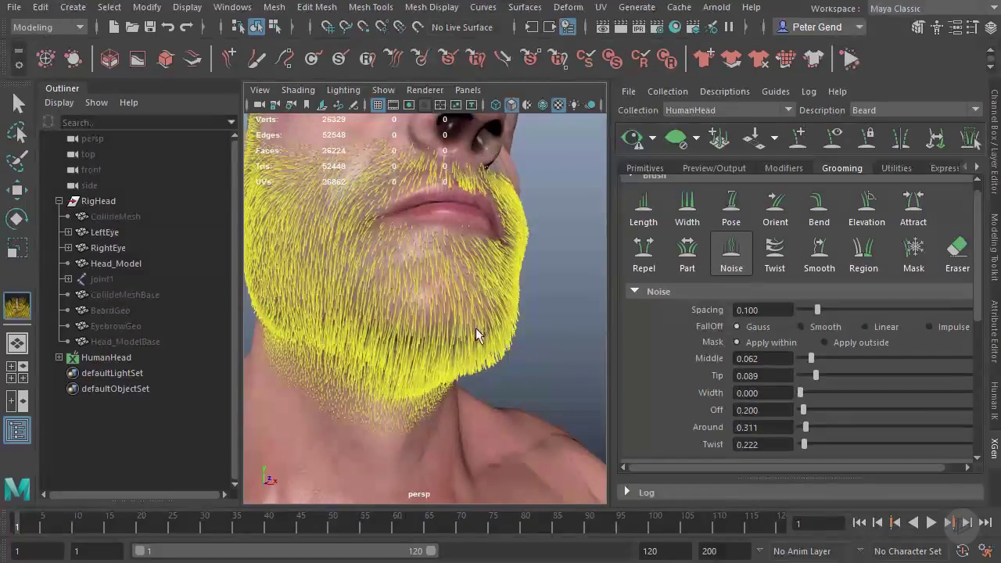
mouse_move(375, 336)
left_mouse_down("alt")
mouse_move(425, 335)
mouse_move(403, 330)
mouse_move(458, 346)
mouse_move(332, 334)
mouse_move(427, 333)
mouse_move(436, 349)
mouse_move(368, 313)
mouse_move(334, 327)
mouse_move(356, 336)
left_mouse_up("alt")
scroll(445, 324, "down", 2)
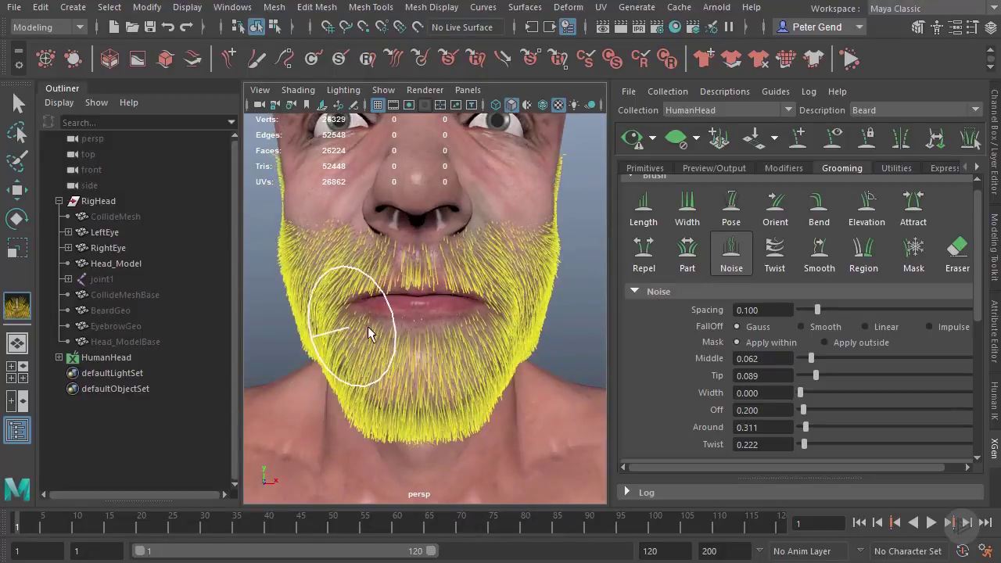
Brush more noise into the sideburn and rear cheek area of the beard near the ear
left_click_drag(523, 350, 488, 297, "alt")
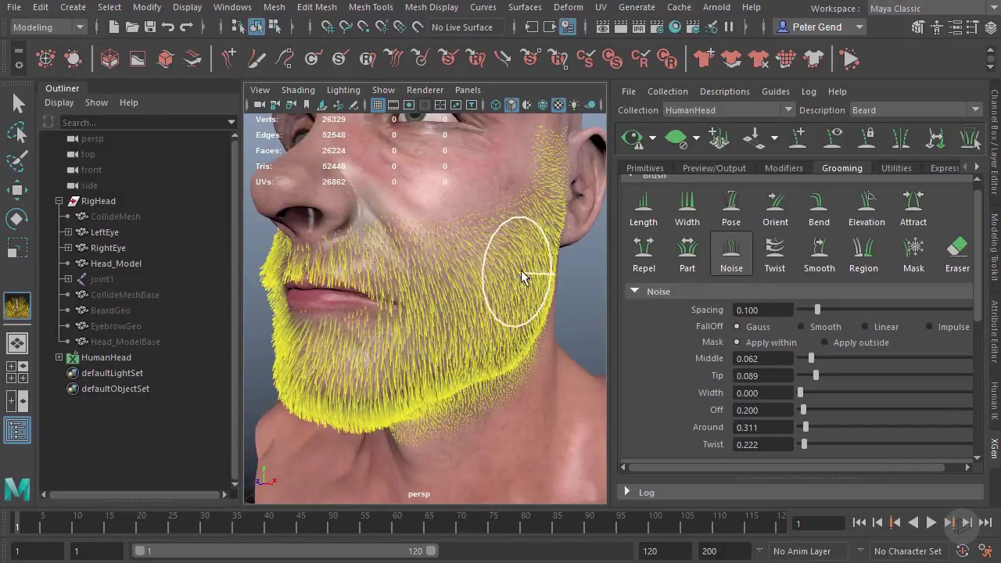
left_click_drag(518, 264, 495, 264, "alt")
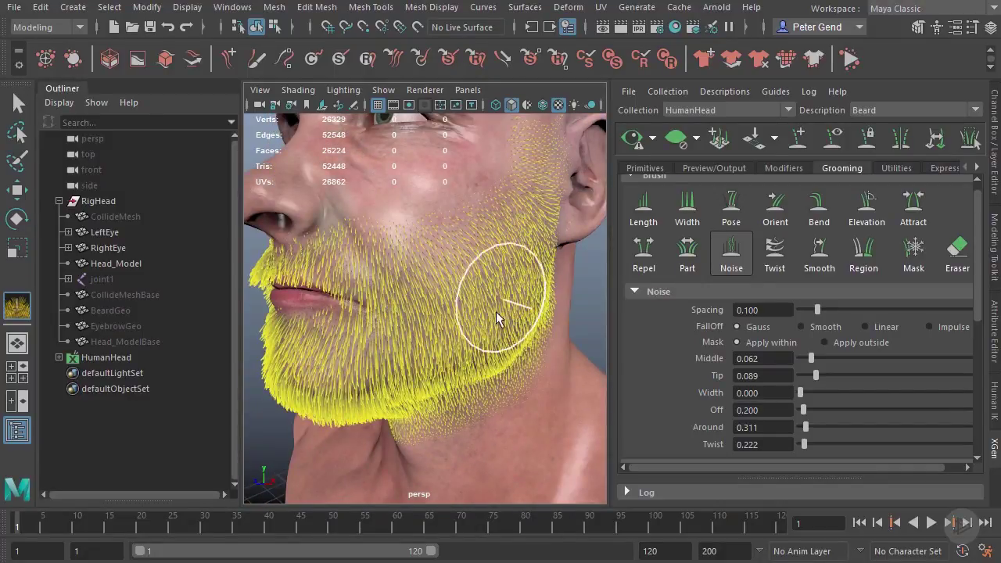
mouse_move(525, 347)
left_mouse_down("alt")
mouse_move(528, 329)
mouse_move(558, 331)
left_mouse_up("alt")
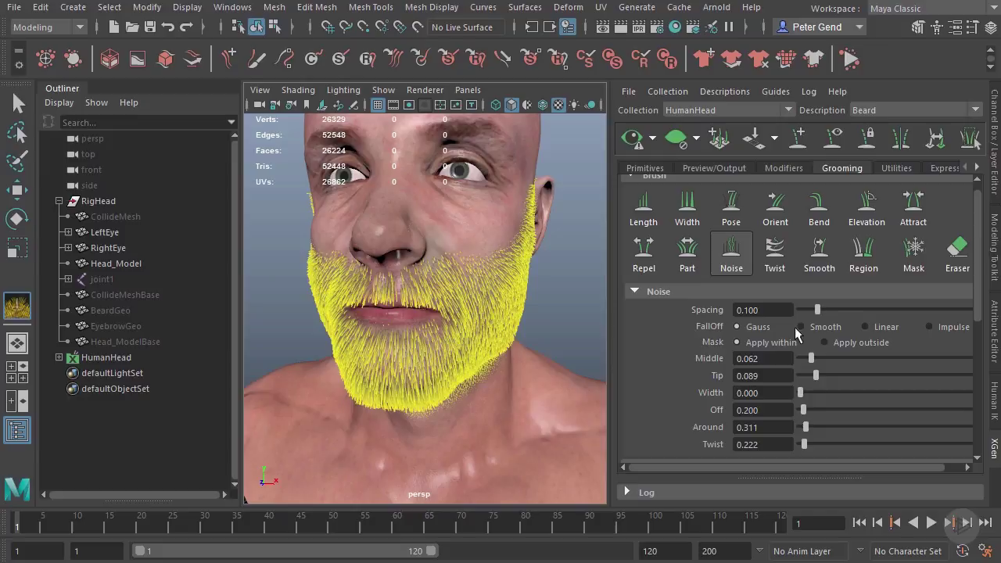
Leave the Noise brush, hide the beard's groom splines and generate the XGen preview of the hair
left_click(28, 108)
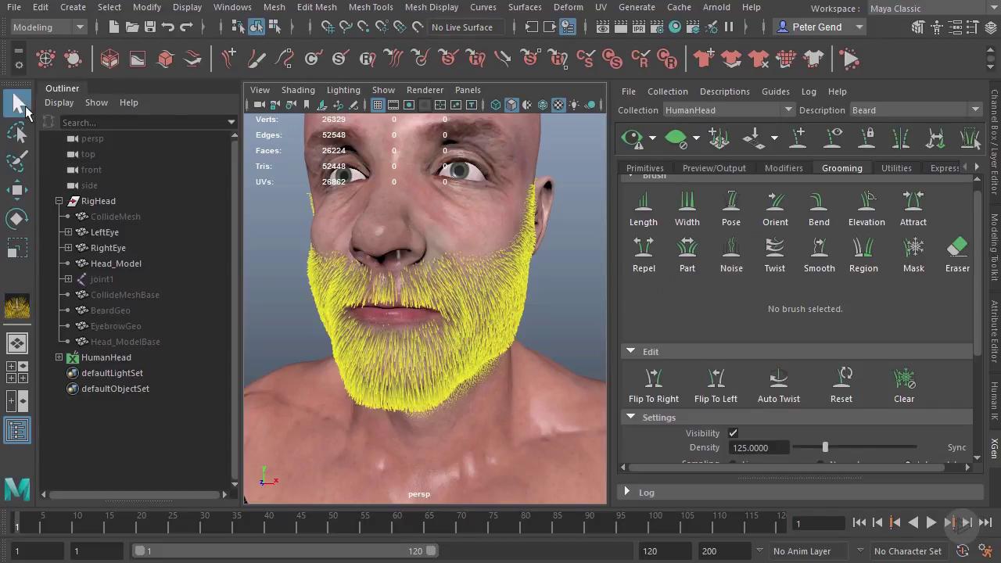
left_click(732, 433)
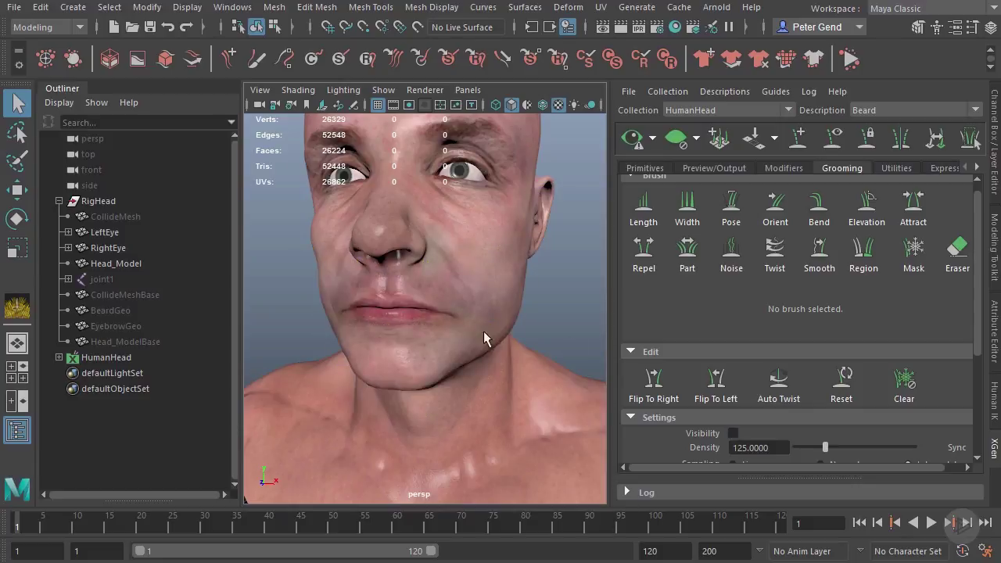
left_click_drag(548, 367, 584, 288, "alt")
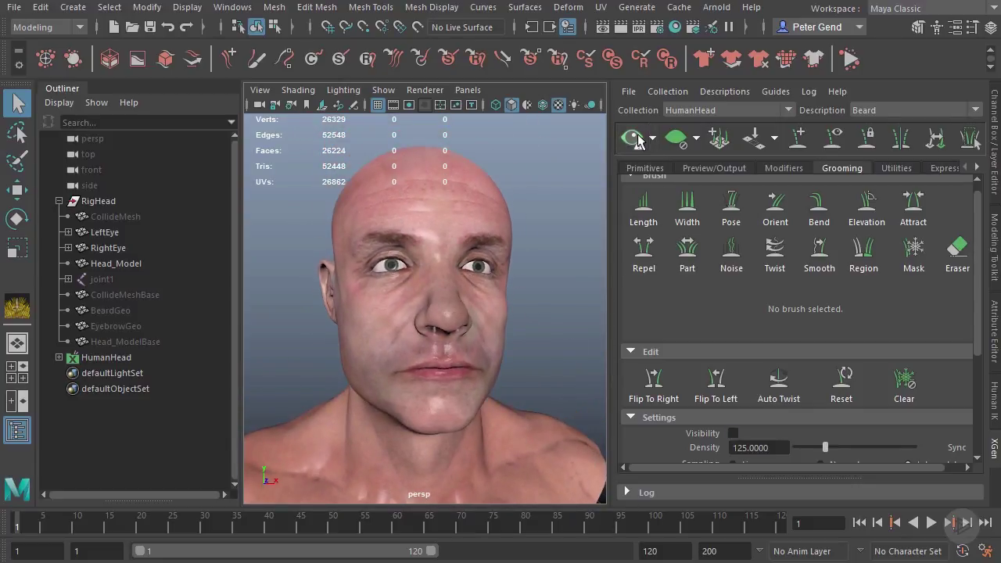
left_click_drag(503, 349, 440, 348, "alt")
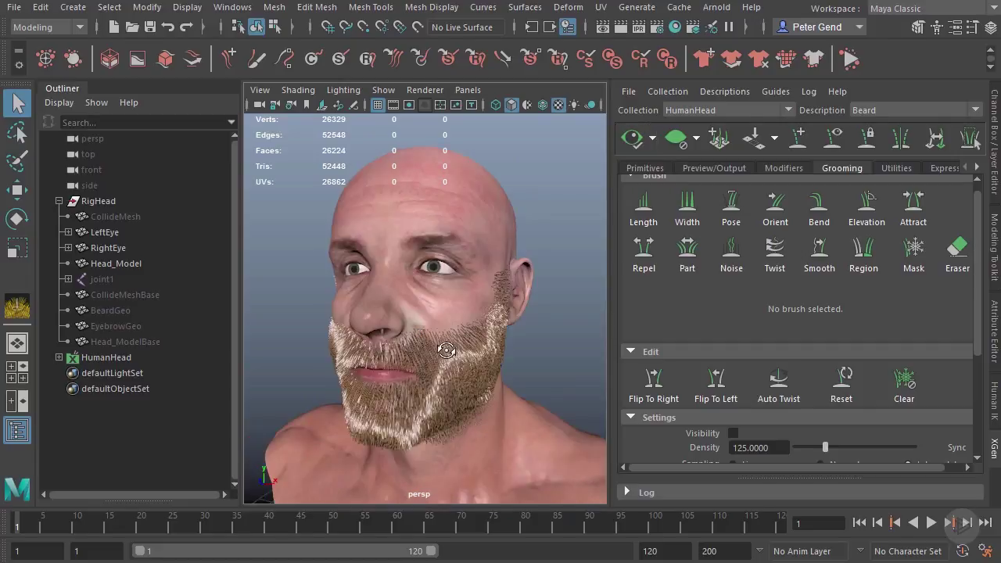
Inspect the previewed beard close up from the front and side alongside its generator settings
right_click_drag(440, 348, 508, 370, "alt")
middle_click_drag(508, 371, 517, 286, "alt")
mouse_move(518, 285)
left_mouse_down("alt")
mouse_move(436, 286)
mouse_move(443, 239)
mouse_move(446, 279)
mouse_move(513, 302)
mouse_move(413, 332)
mouse_move(447, 347)
mouse_move(434, 321)
mouse_move(446, 319)
mouse_move(405, 307)
mouse_move(399, 329)
mouse_move(429, 324)
left_mouse_up("alt")
left_click(648, 169)
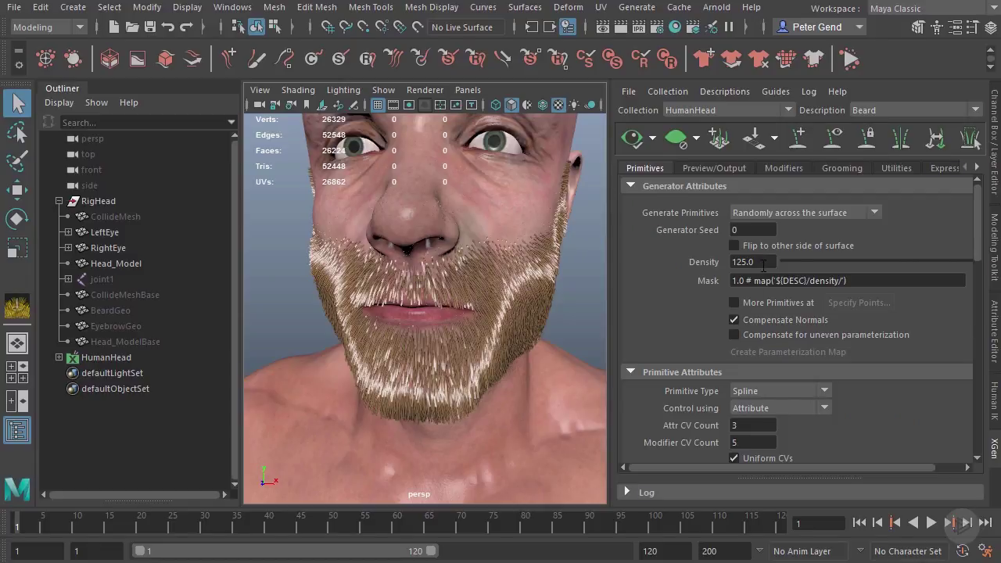
left_click_drag(485, 301, 411, 309, "alt")
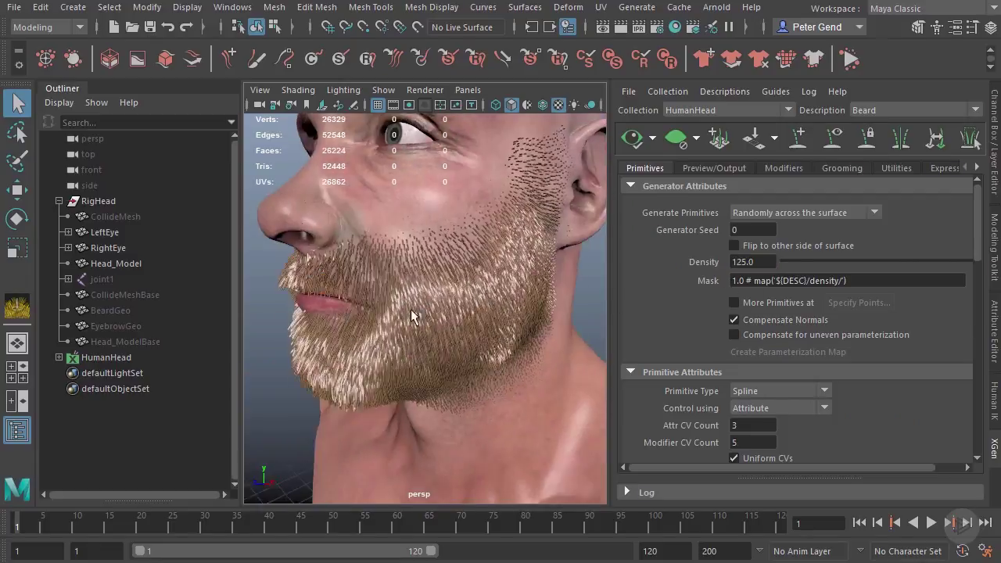
right_click_drag(410, 309, 440, 289, "alt")
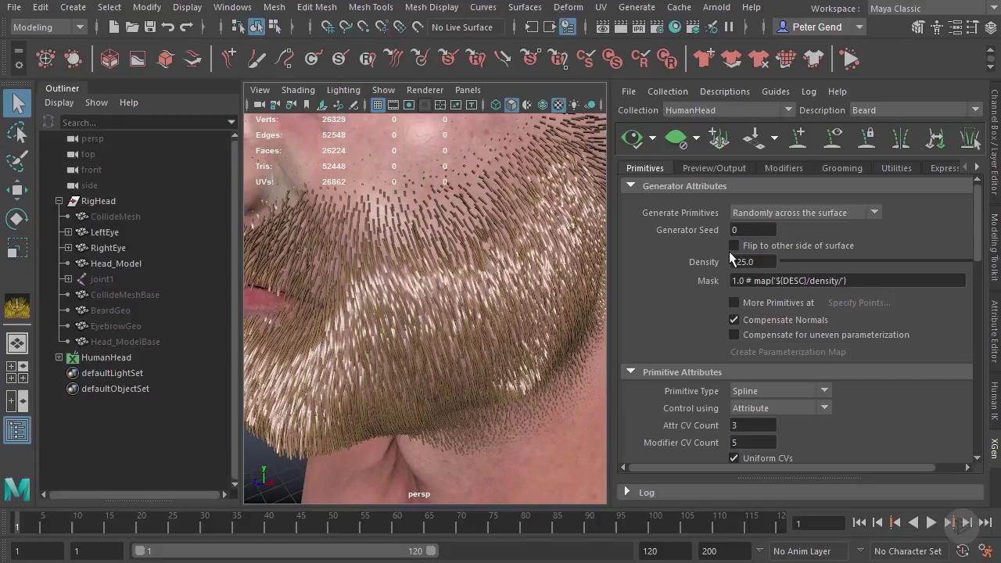
Widen the XGen panel and review the beard's grooming settings, including the groom density
left_click(835, 169)
scroll(977, 243, "down", 4)
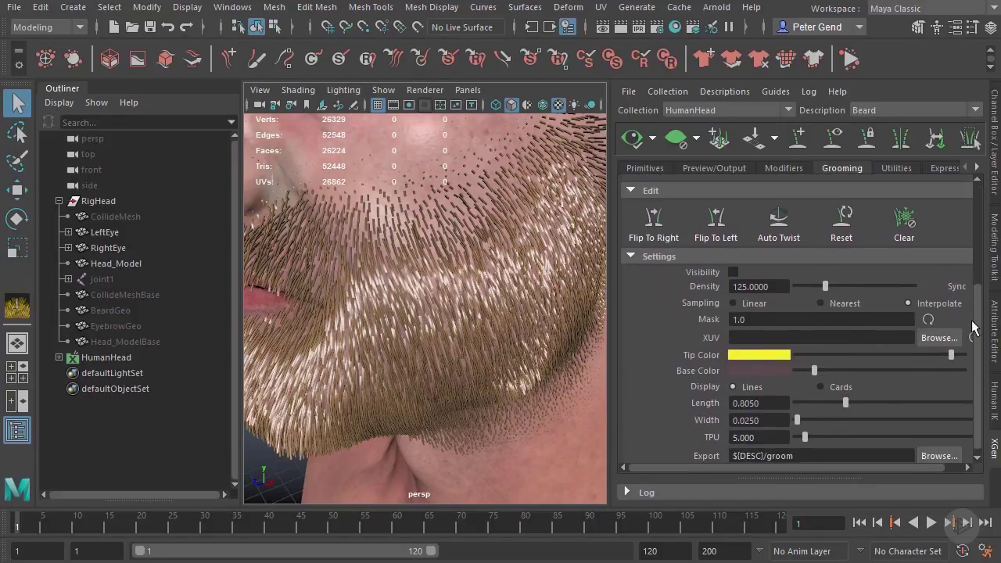
left_click_drag(609, 337, 585, 337)
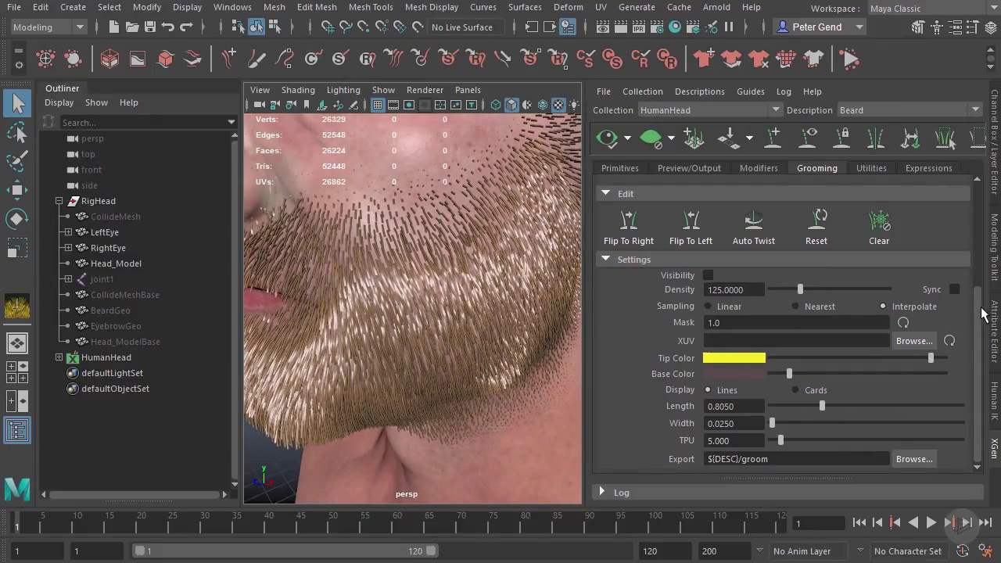
left_click_drag(757, 291, 667, 289)
left_click(755, 292)
scroll(981, 320, "up", 5)
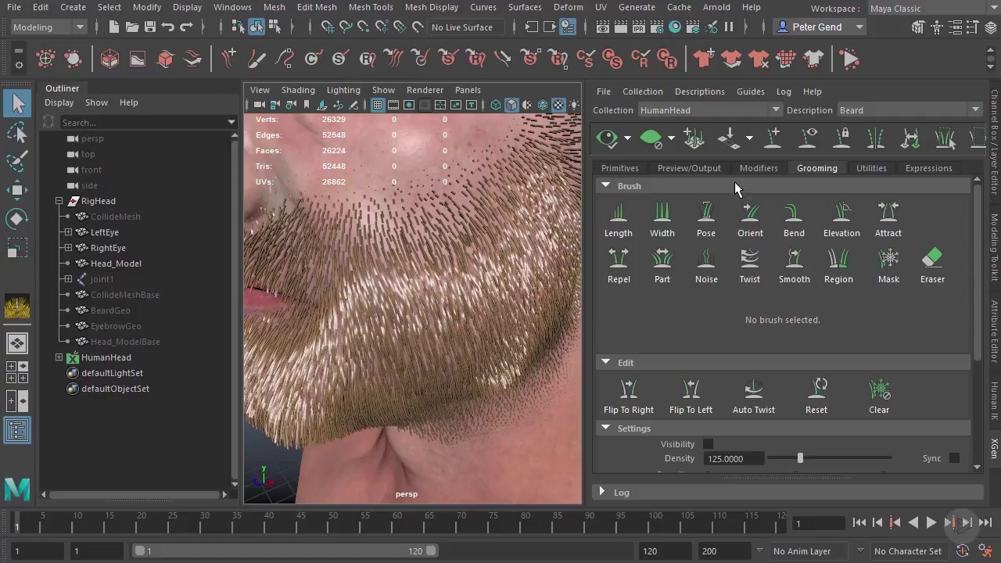
Set the beard's primitive density to 250, regenerate the preview and check the fuller hair around the mouth
left_click(620, 168)
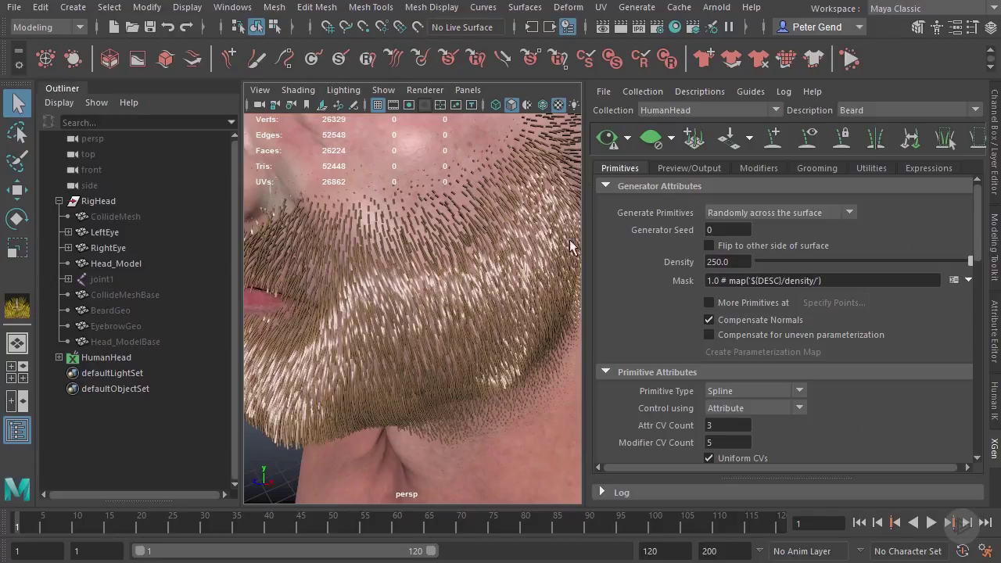
left_click(607, 140)
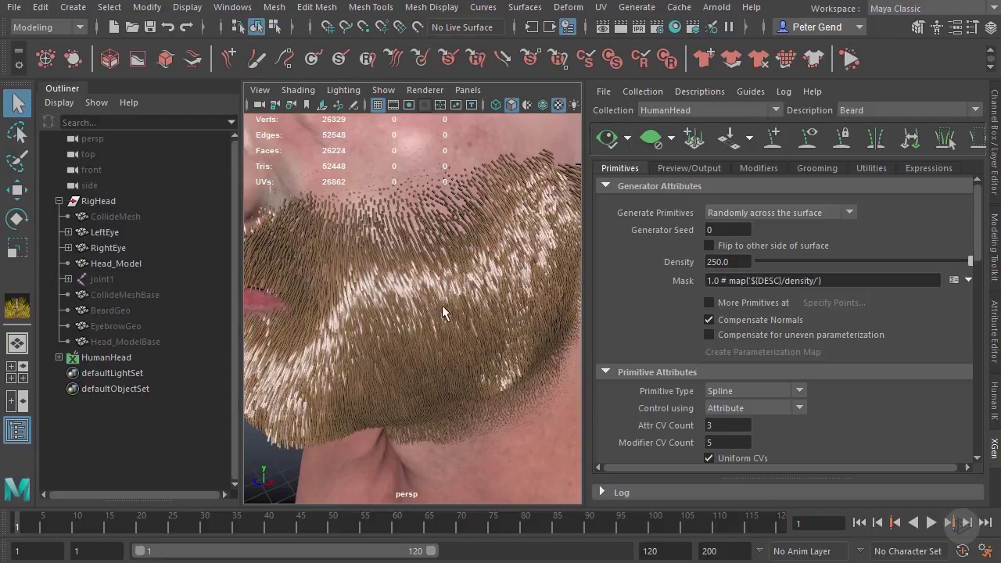
scroll(398, 288, "down", 5)
left_click_drag(407, 287, 513, 292, "alt")
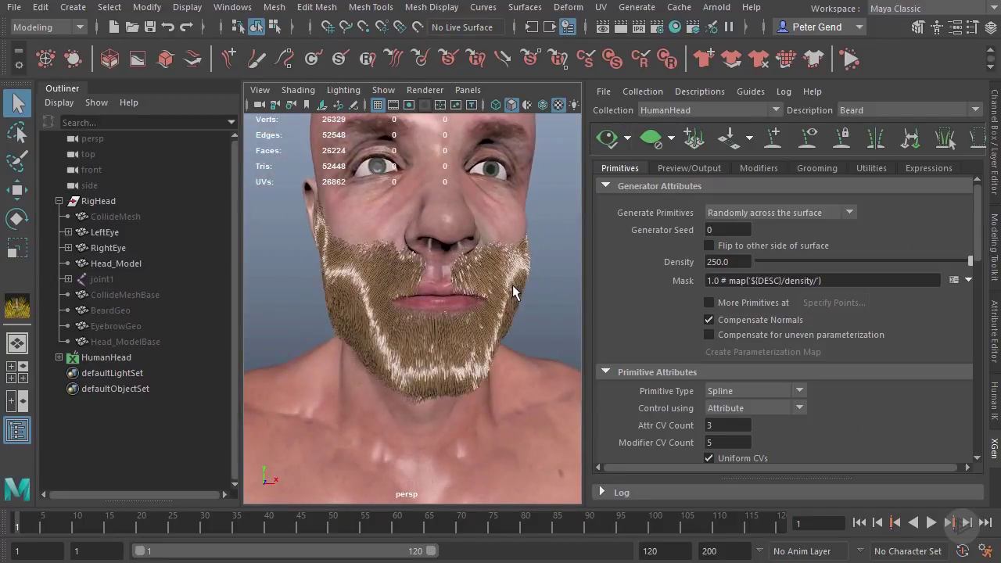
middle_click_drag(513, 291, 435, 323, "alt")
right_click_drag(435, 323, 500, 341, "alt")
left_click_drag(499, 341, 474, 316, "alt")
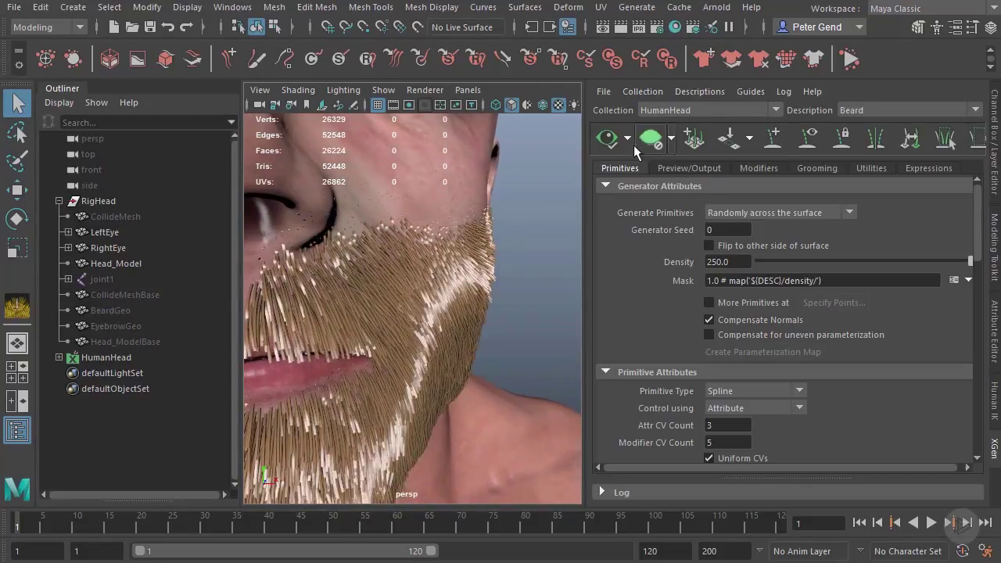
Regenerate the beard preview while zoomed in on the cheek, and again with the whole head in view
left_click(610, 140)
right_click_drag(427, 344, 334, 333, "alt")
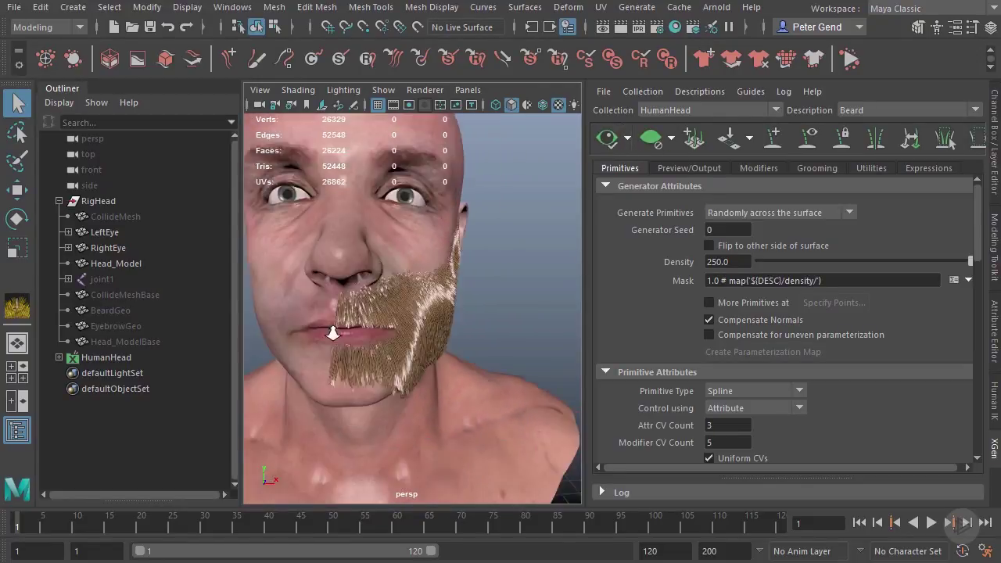
left_click_drag(333, 333, 307, 332, "alt")
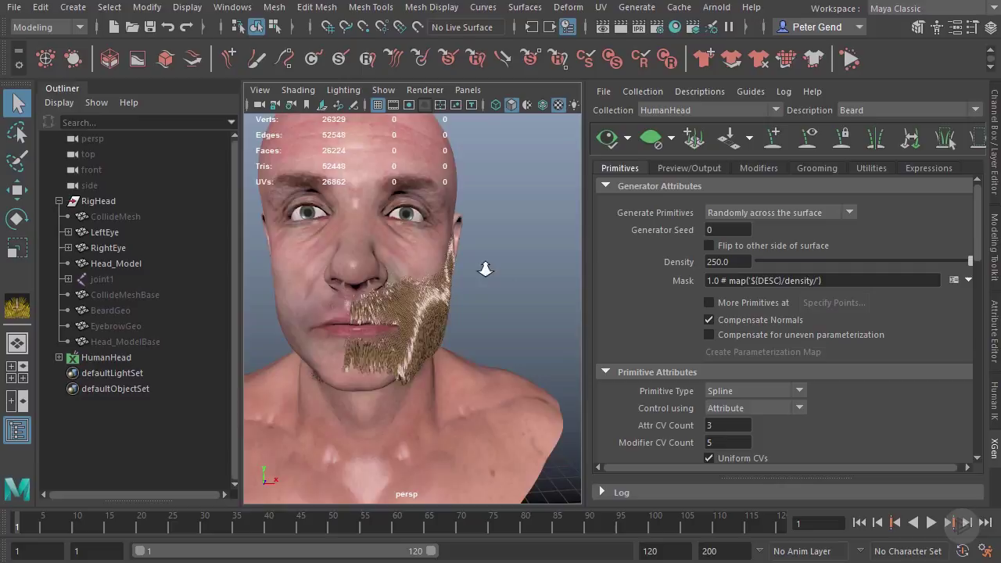
left_click_drag(483, 264, 561, 285, "alt")
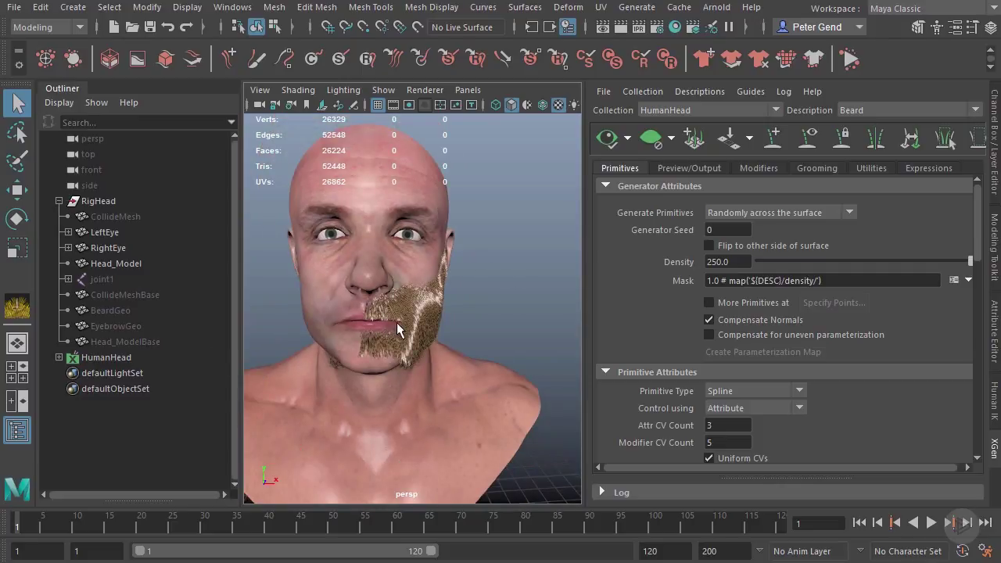
left_click_drag(396, 322, 462, 313, "alt")
left_click_drag(379, 307, 337, 310, "alt")
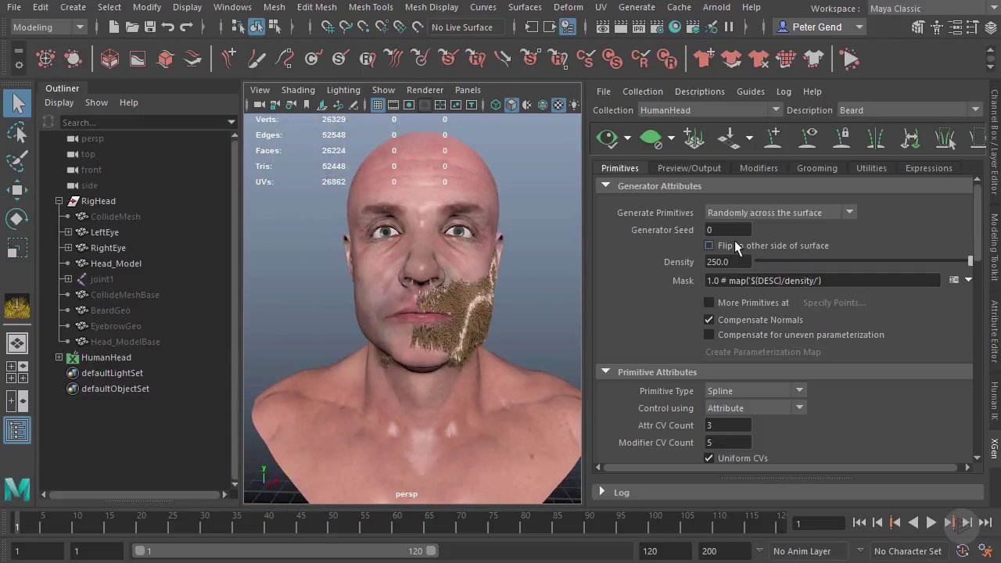
left_click(608, 139)
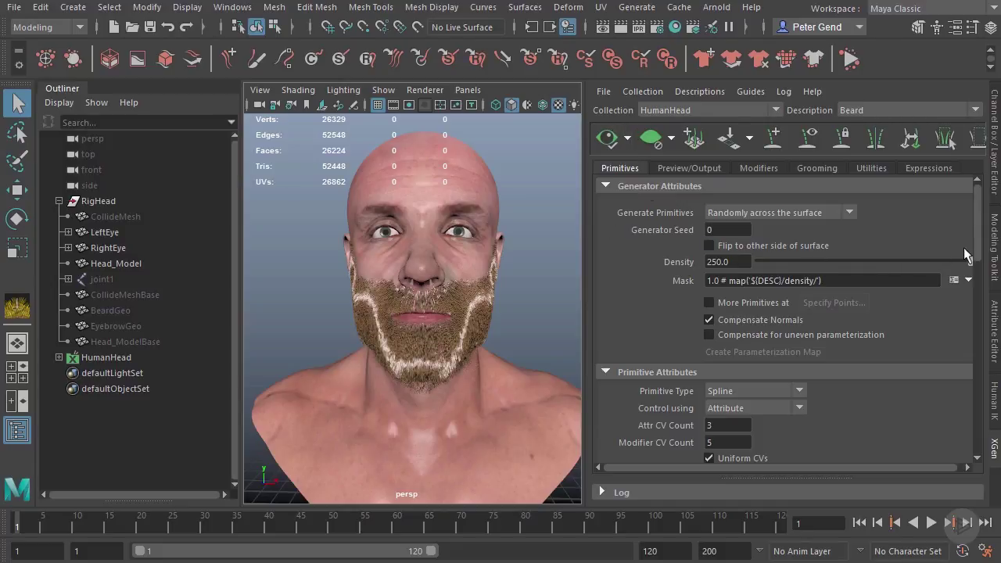
Review the length and width map expressions in the primitive attributes and examine the hair thickness close up
left_click_drag(980, 252, 980, 300)
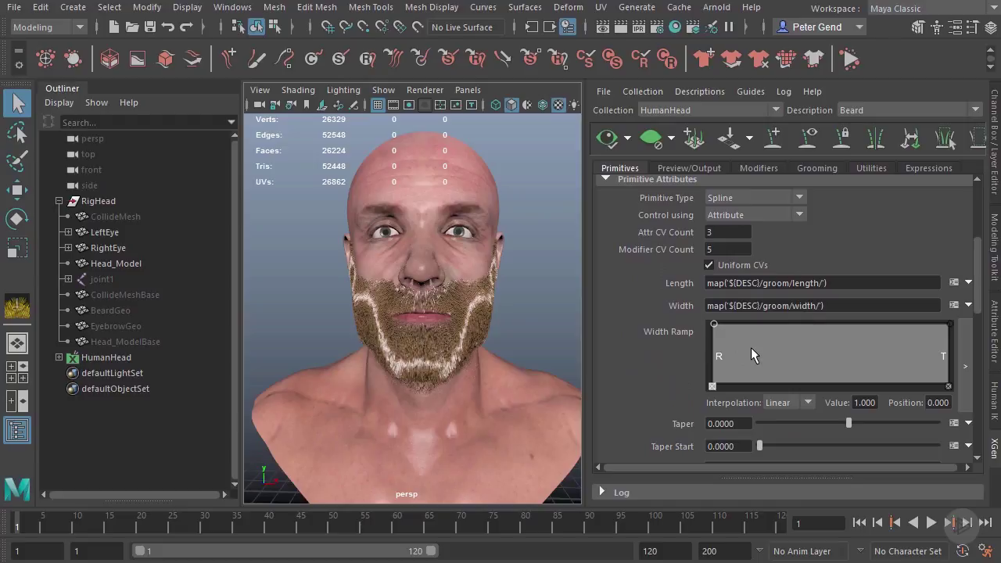
left_click_drag(857, 286, 693, 287)
left_click(845, 305)
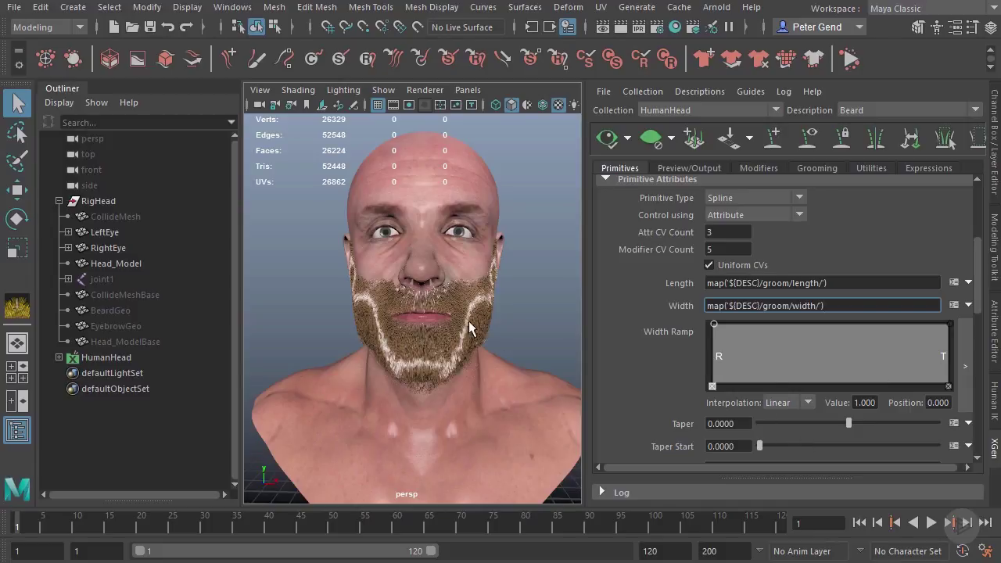
left_click_drag(469, 326, 440, 324, "alt")
right_click_drag(440, 324, 491, 343, "alt")
left_click_drag(491, 343, 491, 345, "alt")
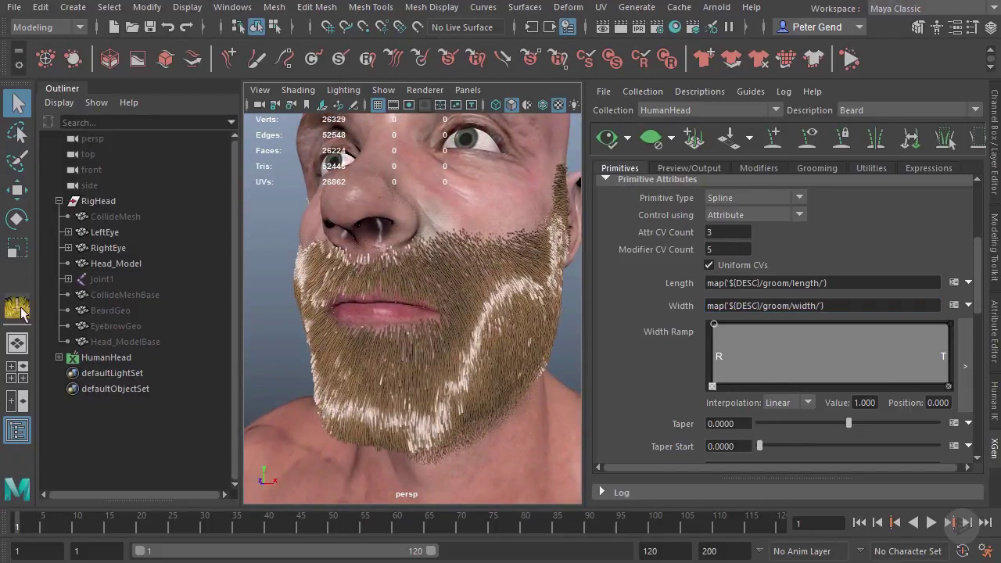
Hide the Outliner to enlarge the viewport and switch the XGen preview to automatic updating
left_click(17, 430)
left_click_drag(274, 378, 548, 331, "alt")
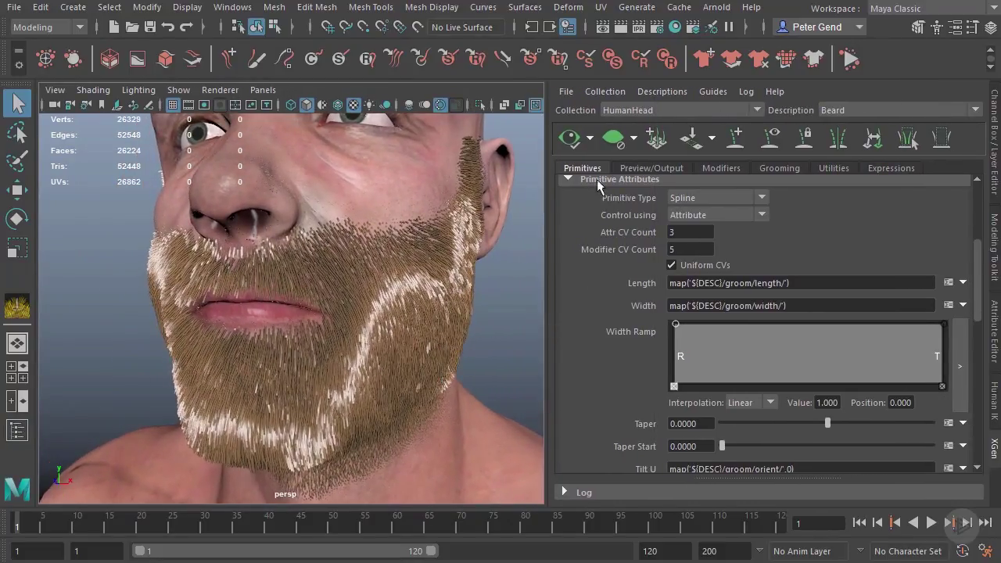
left_click(590, 139)
left_click(595, 164)
left_click_drag(336, 362, 361, 356, "alt")
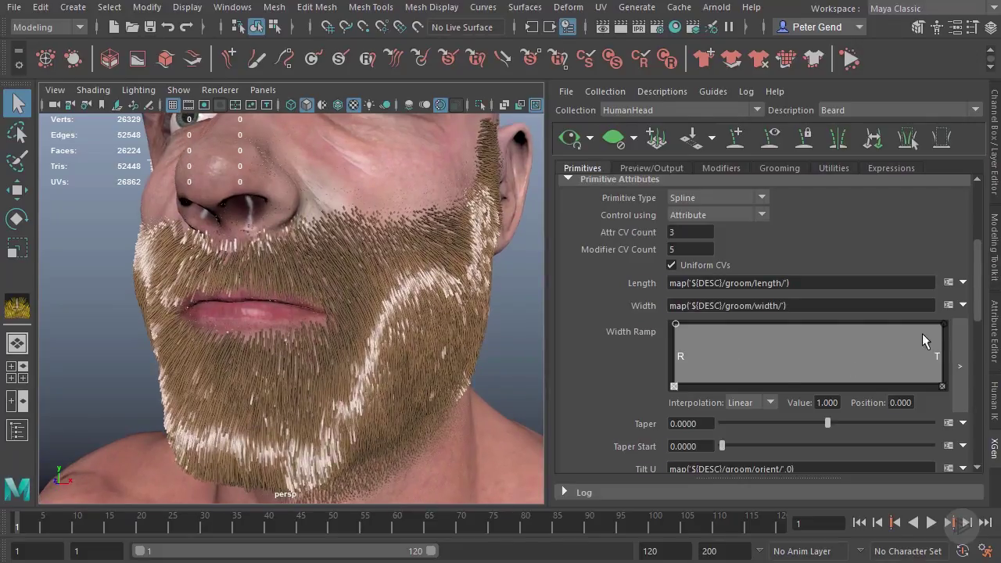
Thin the hairs with the width ramp, lowering the root value to 0.342 and the tip value to 0.211
left_click_drag(943, 326, 946, 369)
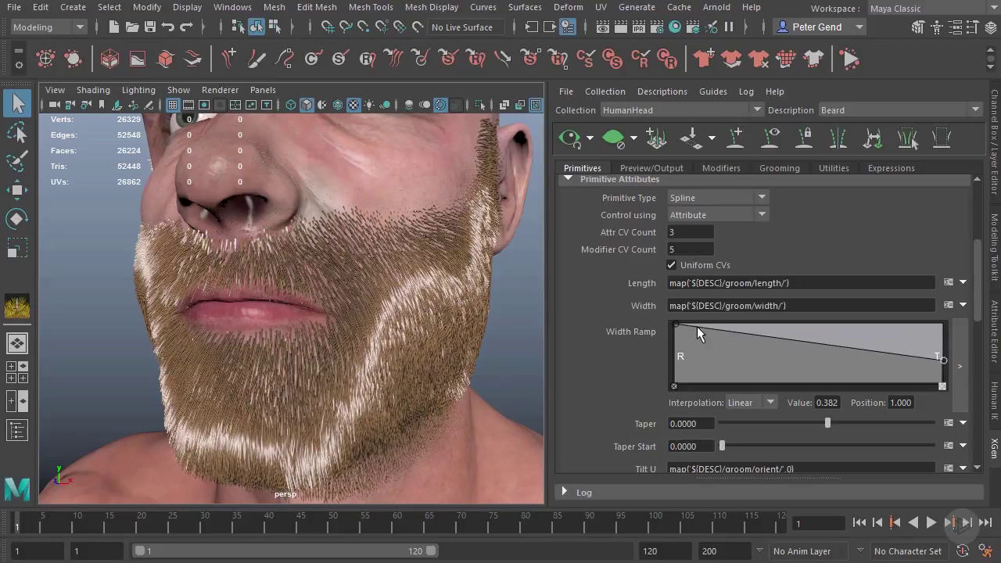
left_click_drag(677, 327, 668, 355)
left_click_drag(395, 265, 375, 274, "alt")
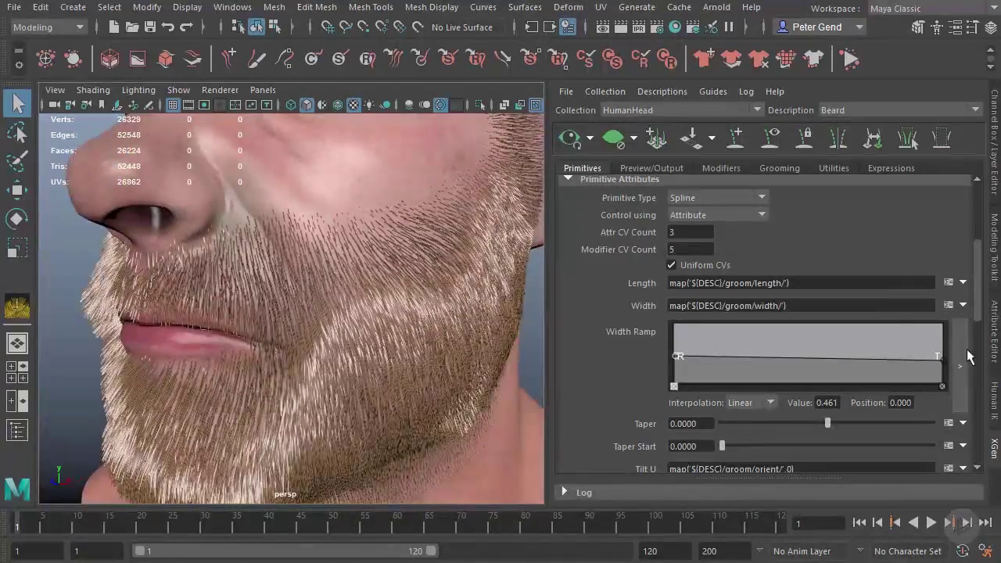
left_click_drag(943, 360, 946, 370)
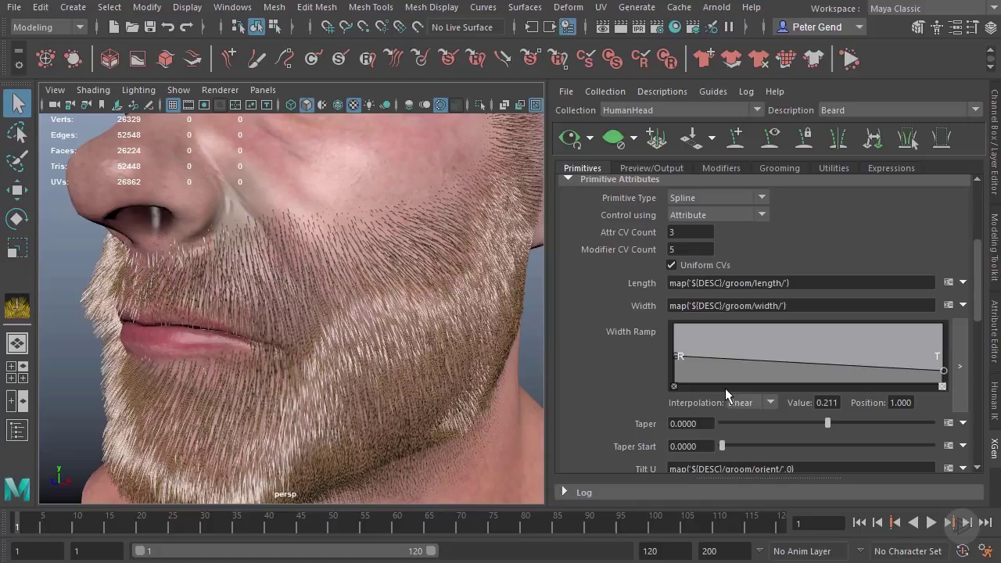
mouse_move(677, 365)
left_mouse_down()
mouse_move(664, 386)
mouse_move(672, 365)
left_mouse_up()
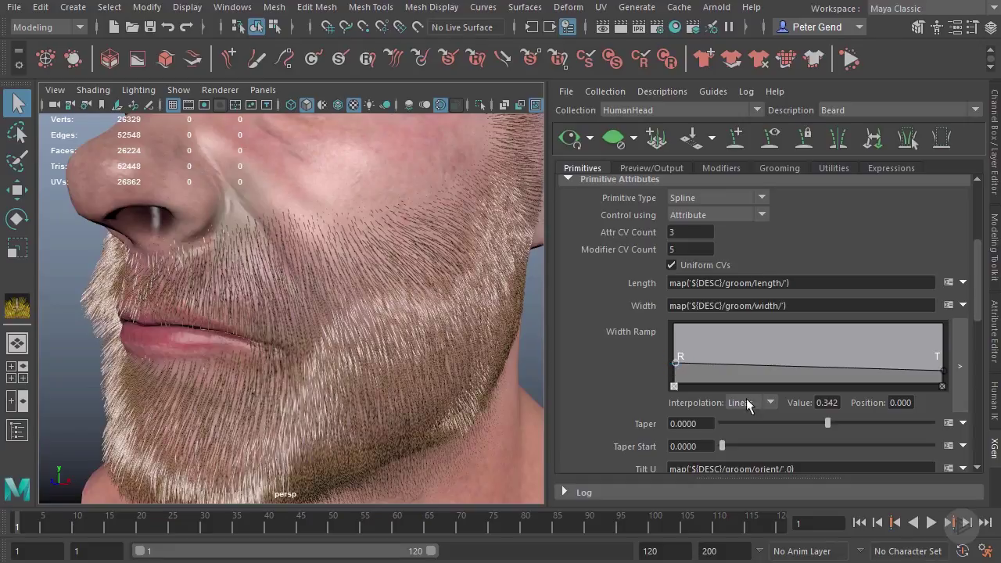
Set the hair taper to 0.38 while checking individual strands, and refresh the beard preview
right_click_drag(313, 299, 458, 312, "alt")
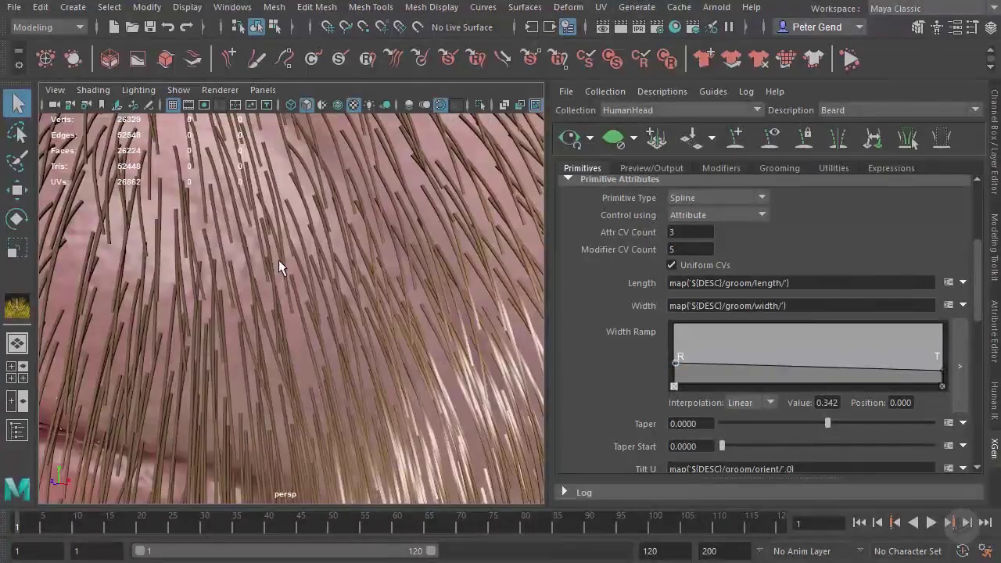
left_click_drag(830, 427, 866, 437)
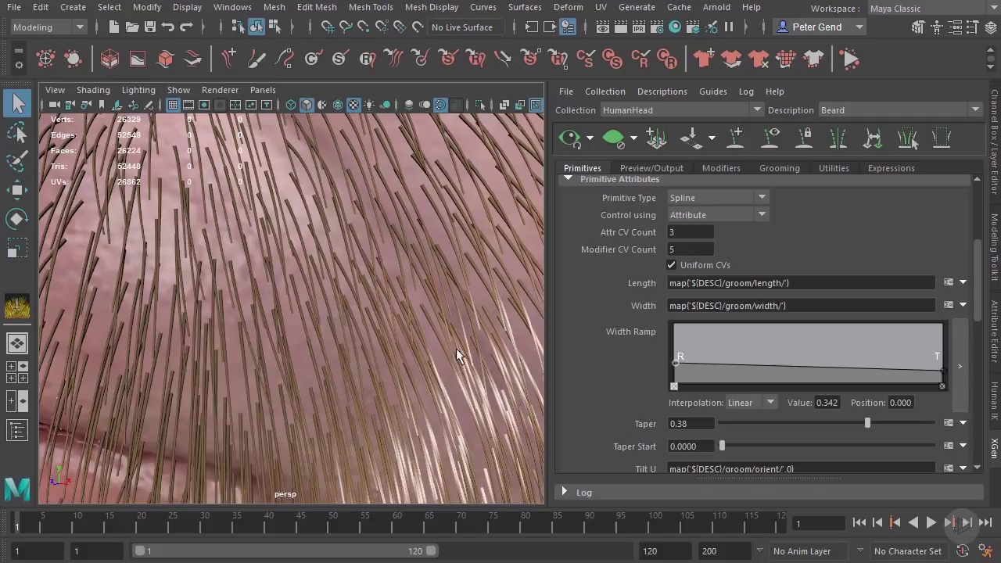
right_click_drag(379, 290, 266, 258, "alt")
left_click_drag(266, 258, 337, 250, "alt")
left_click(568, 141)
left_click_drag(520, 221, 468, 246, "alt")
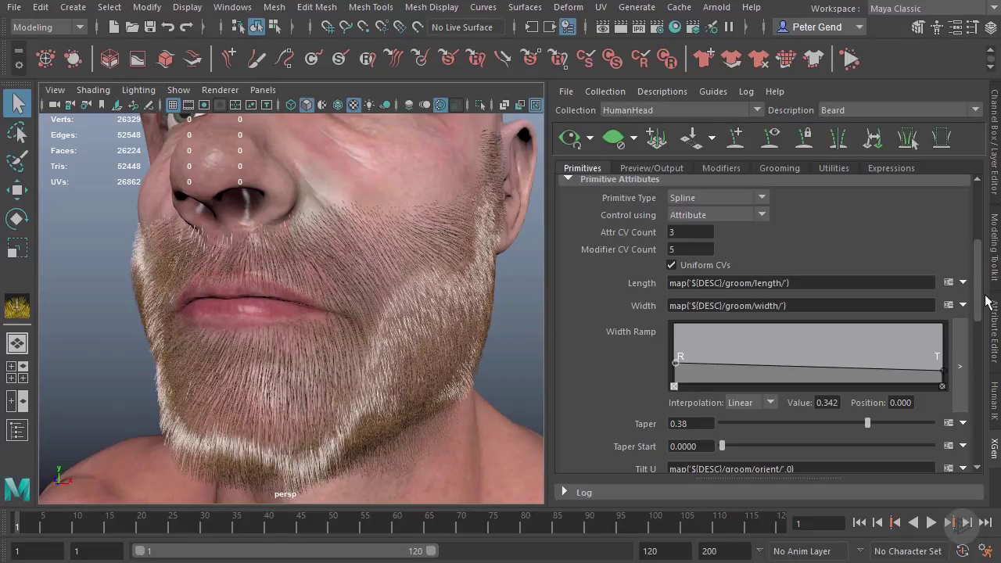
Look over the bend expressions and try a Tilt N of -11.46 and an Around N of 72.135
scroll(754, 344, "down", 6)
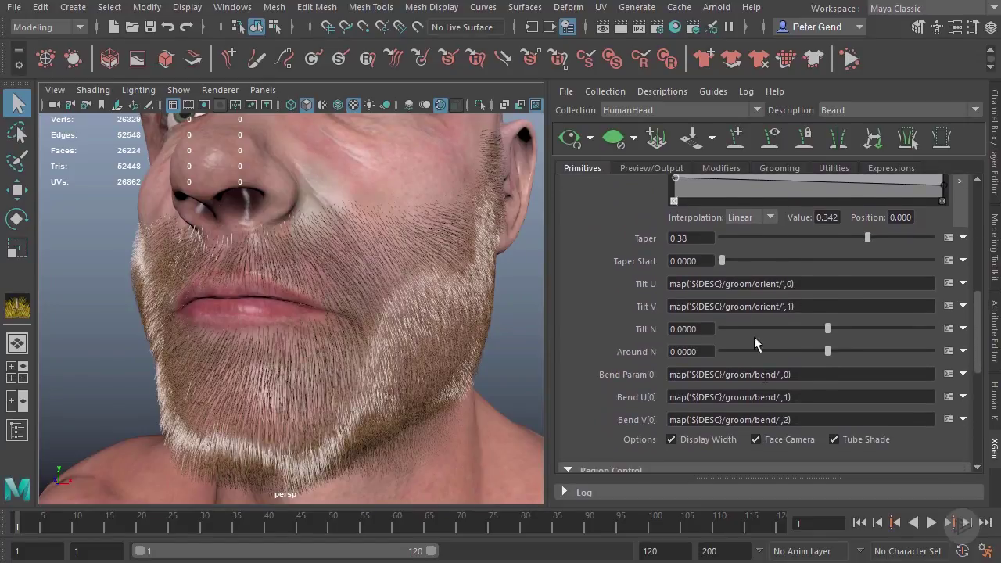
left_click_drag(802, 425, 671, 420)
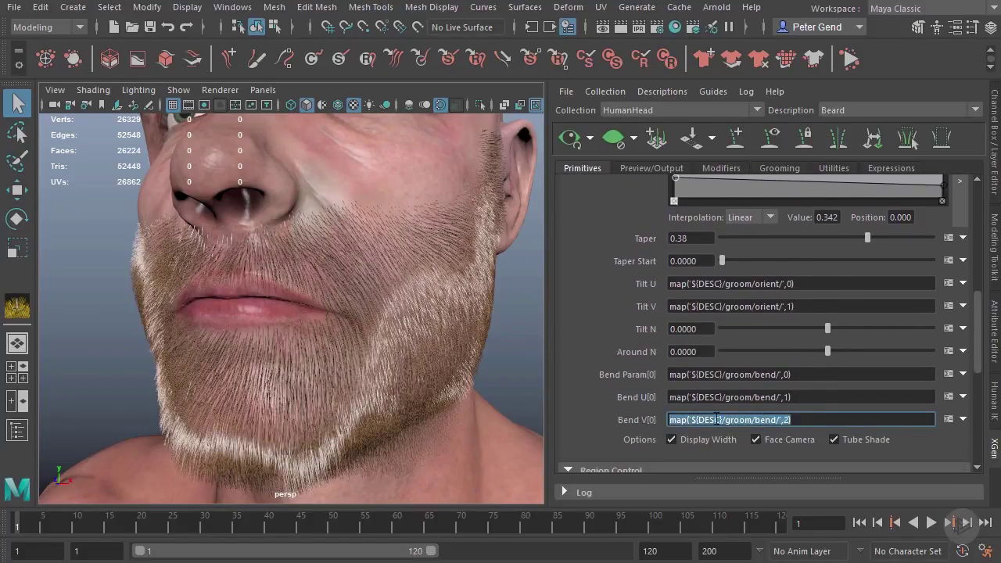
left_click(817, 398)
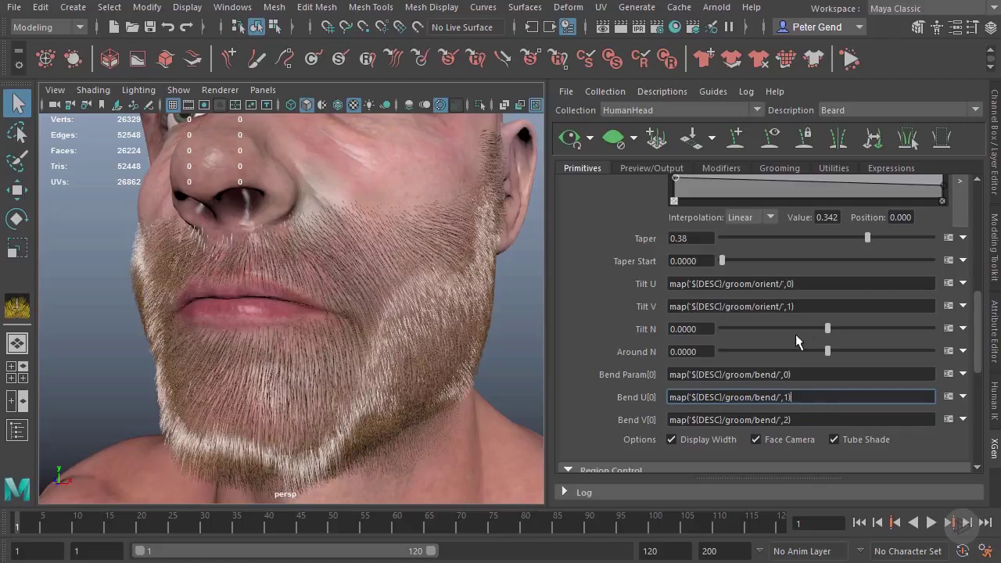
left_click_drag(830, 327, 869, 352)
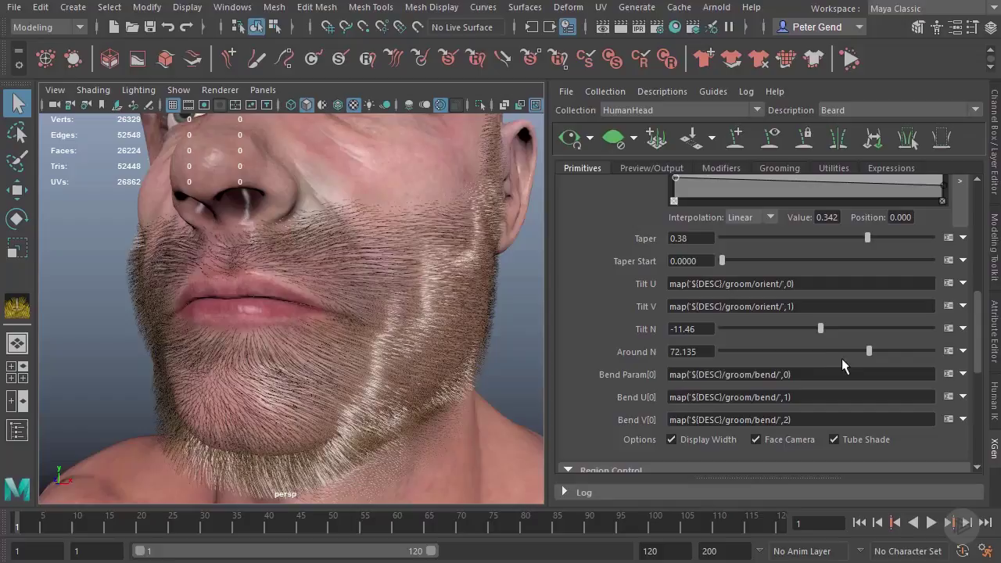
left_click_drag(511, 288, 489, 301, "alt")
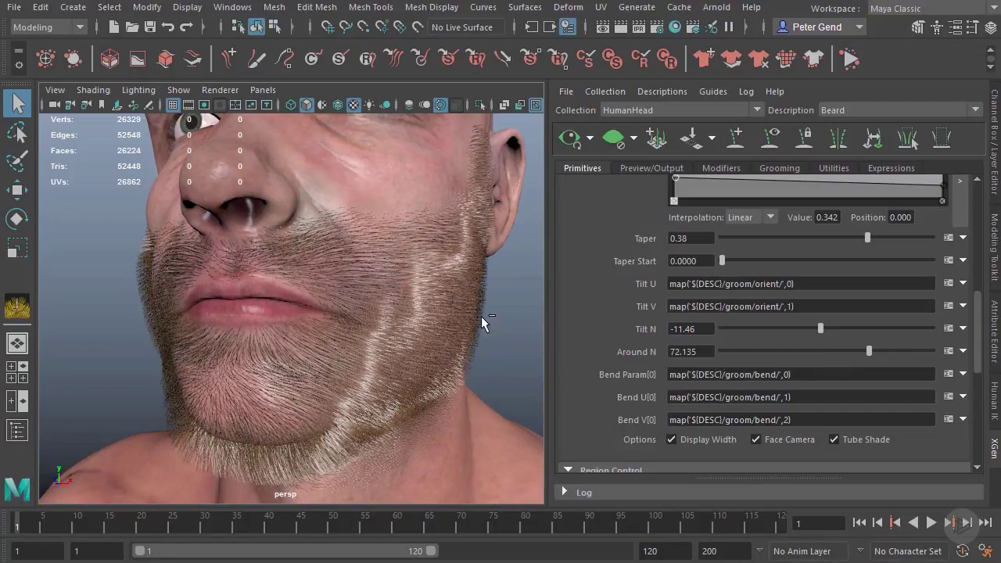
Reset the beard's Around N and Tilt N to 0 and check the hair around the mouth
key("ctrl+z")
right_click_drag(481, 316, 465, 315, "alt")
left_click_drag(707, 350, 585, 349)
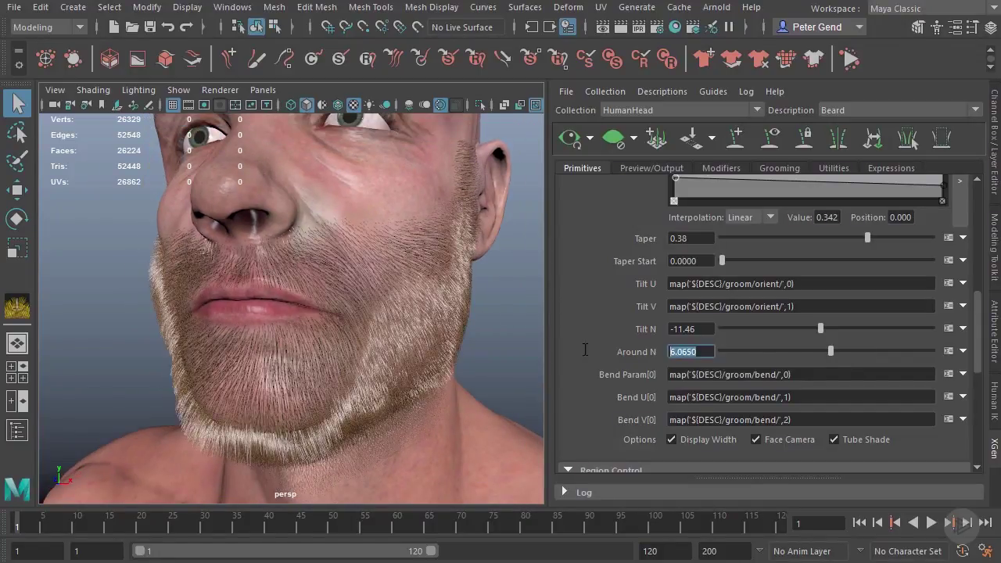
type("0")
double_click(704, 332)
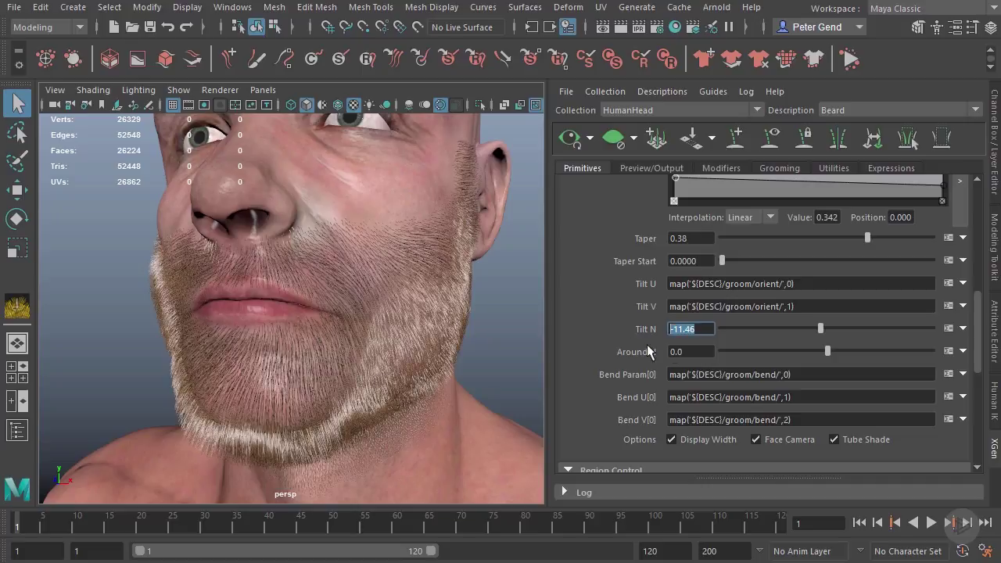
type("0")
key("Return")
left_click_drag(424, 316, 483, 315, "alt")
right_click_drag(375, 317, 416, 336, "alt")
left_click_drag(409, 334, 381, 328, "alt")
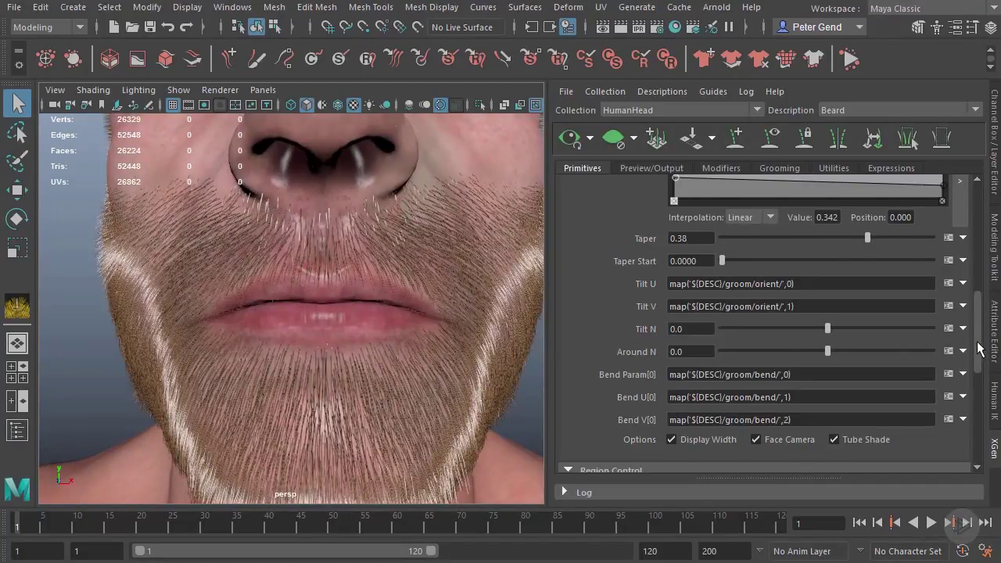
Raise the beard's primitive density to 500 and refresh the preview to check the fuller hair
scroll(979, 347, "up", 10)
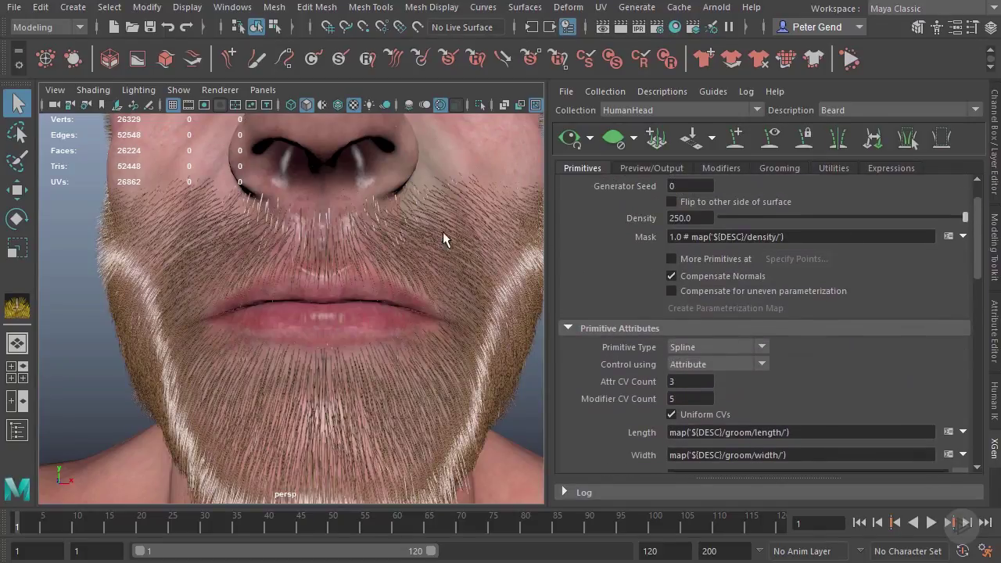
left_click_drag(420, 250, 398, 291, "alt")
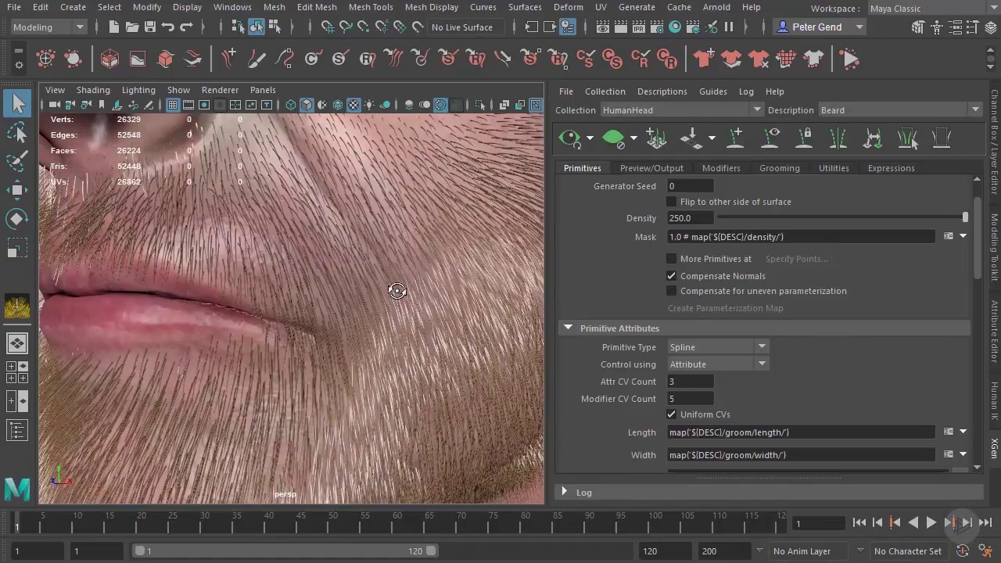
left_click_drag(697, 216, 648, 216)
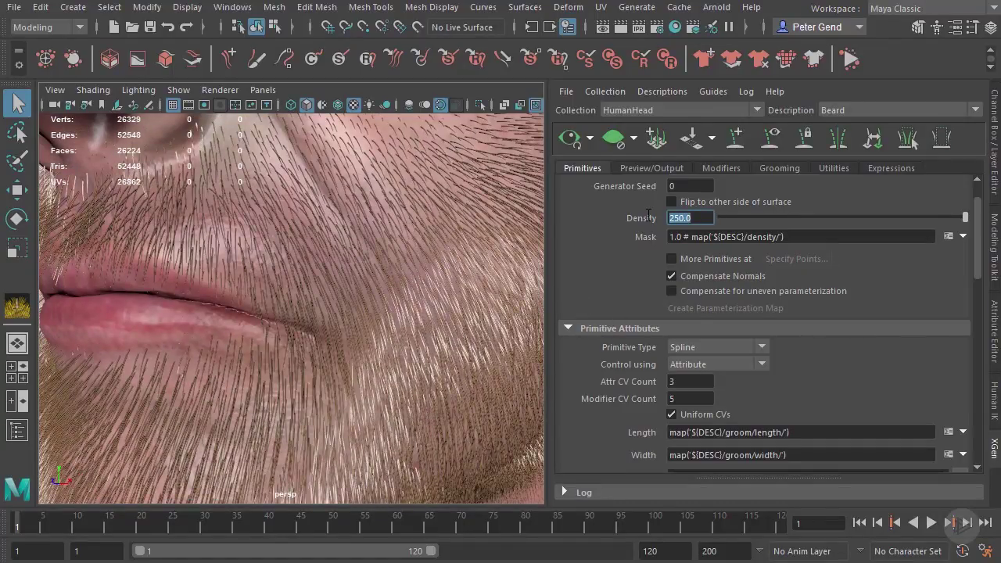
type("500")
key("Return")
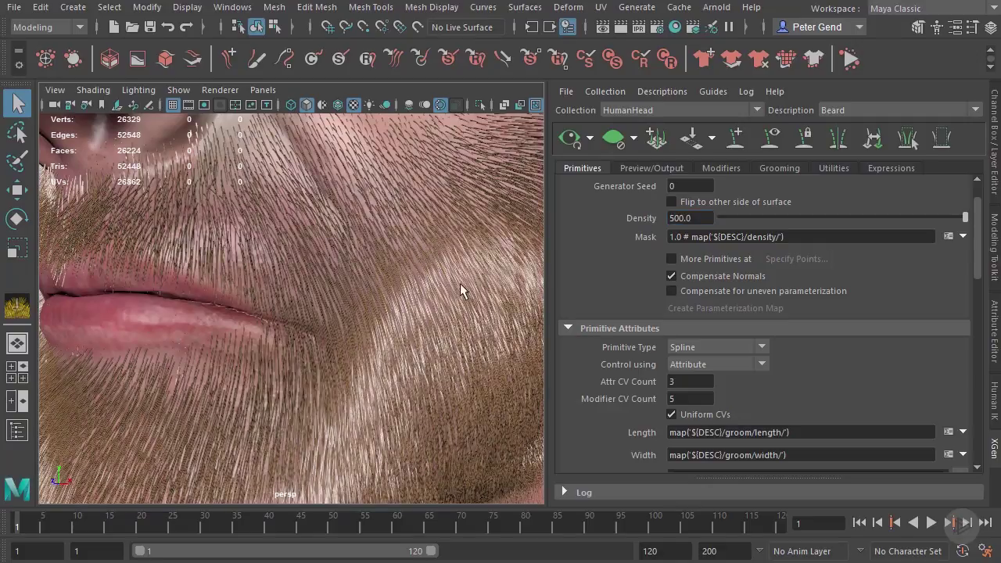
scroll(459, 283, "down", 5)
left_click(569, 139)
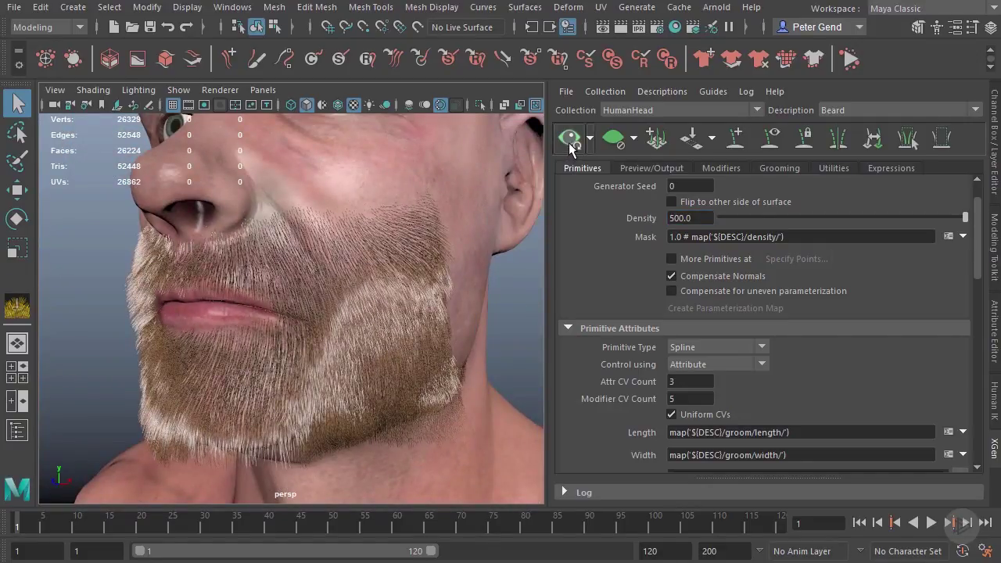
left_click_drag(348, 373, 377, 367, "alt")
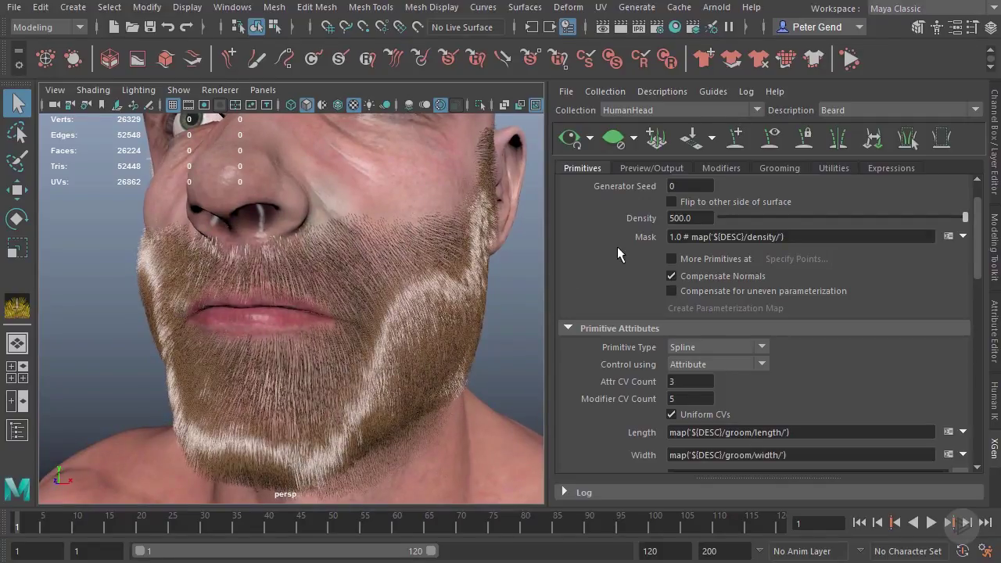
Add a Cut modifier to the Beard description
left_click(726, 168)
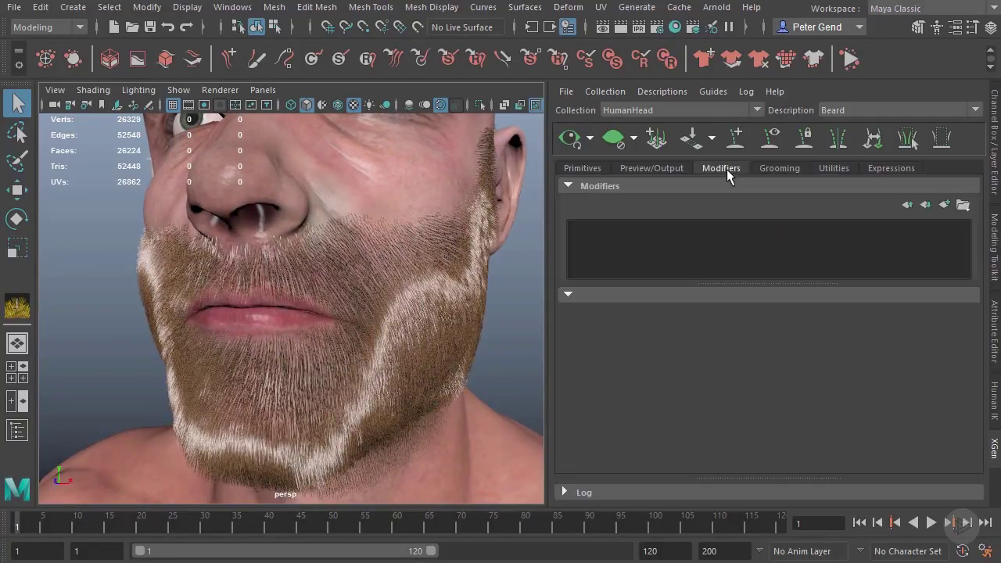
left_click(946, 206)
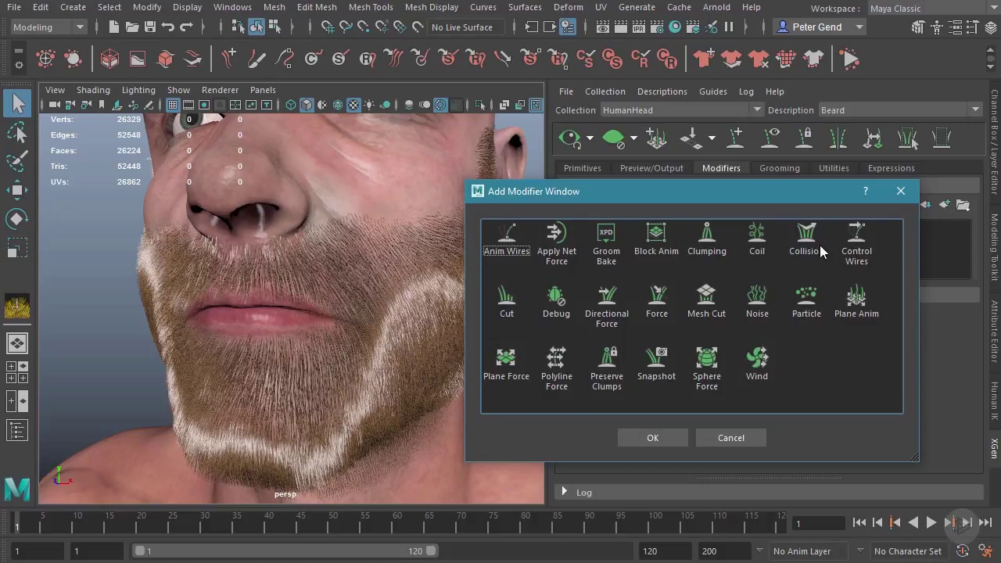
left_click(513, 302)
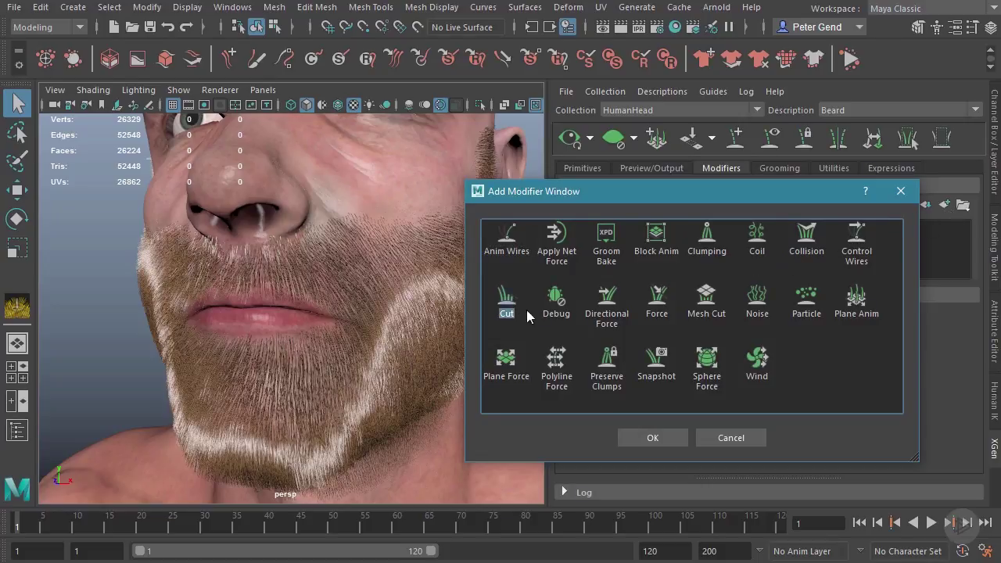
left_click(677, 434)
Try a Cut amount of rand(0.0,0.6) and check the hair lengths on the cheek up close
right_click_drag(331, 330, 429, 330, "alt")
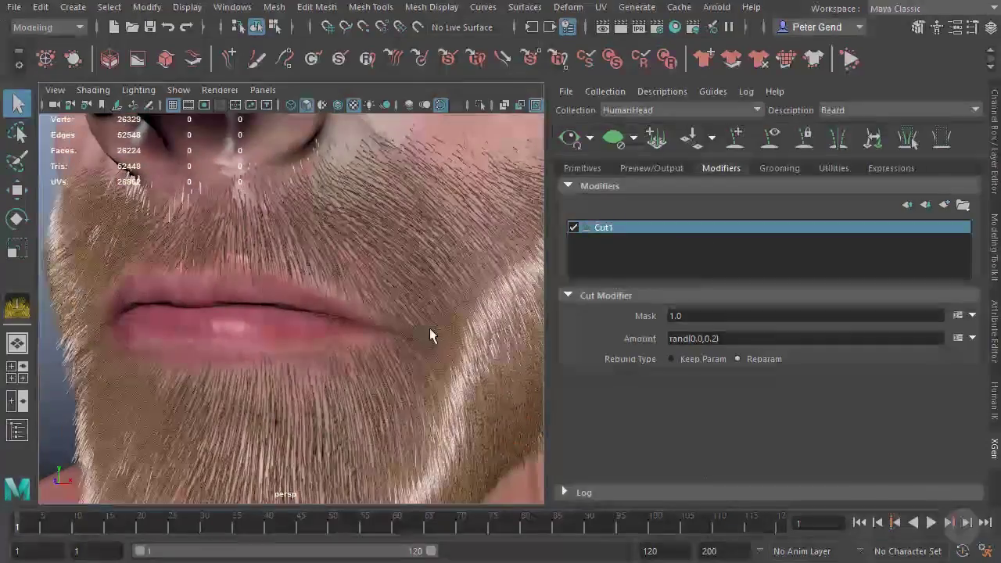
middle_click_drag(429, 330, 346, 350, "alt")
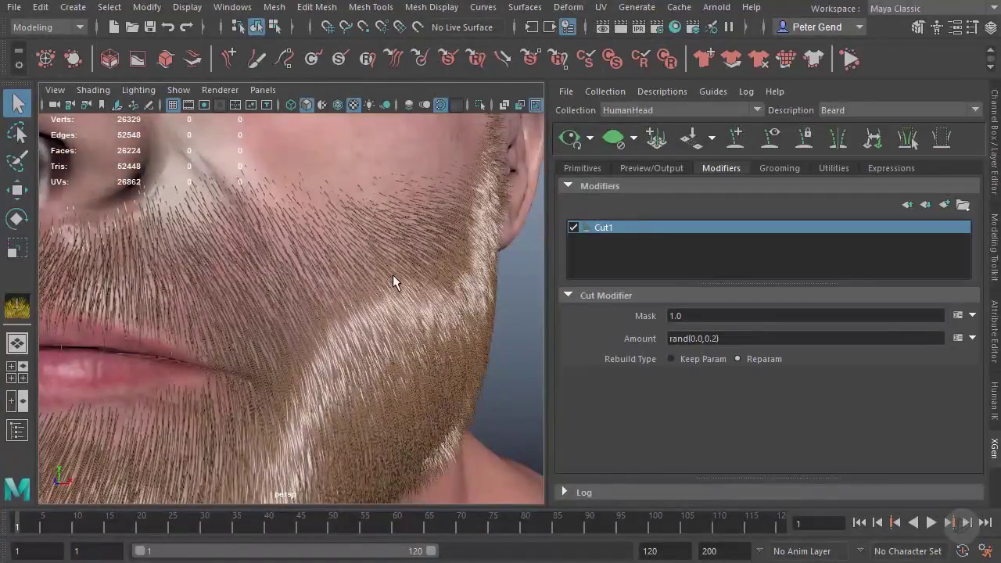
left_click_drag(386, 275, 364, 284, "alt")
left_click(751, 338)
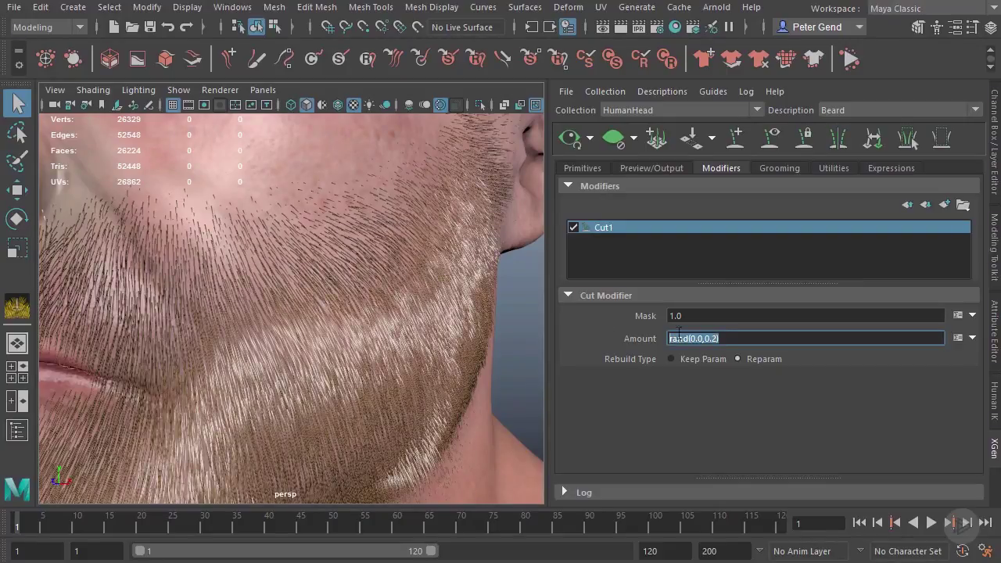
left_click(687, 338)
key("Return")
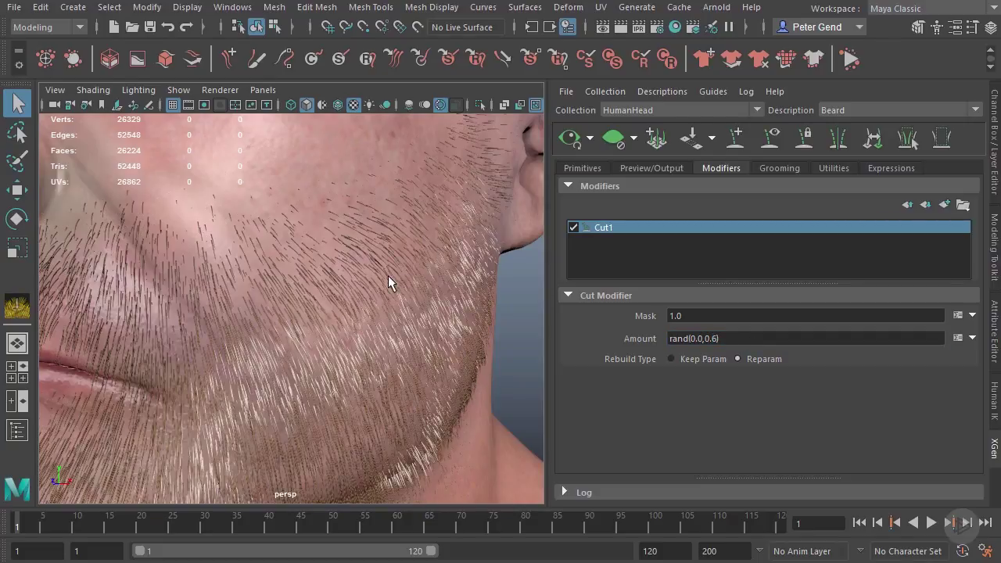
left_click_drag(262, 226, 273, 228, "alt")
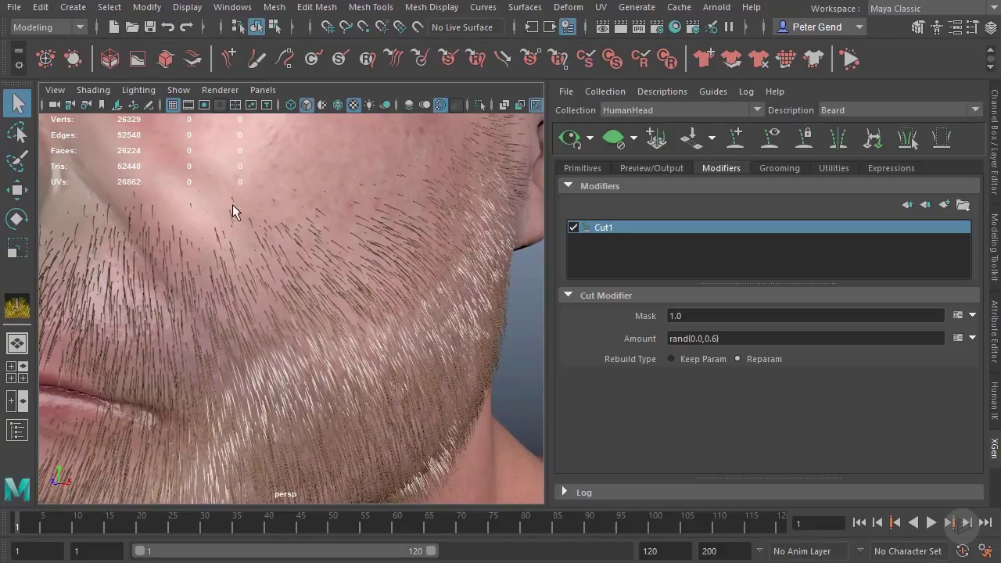
Set the Cut amount to rand(0.0,0.5) and refresh the preview over the whole beard
left_click(740, 339)
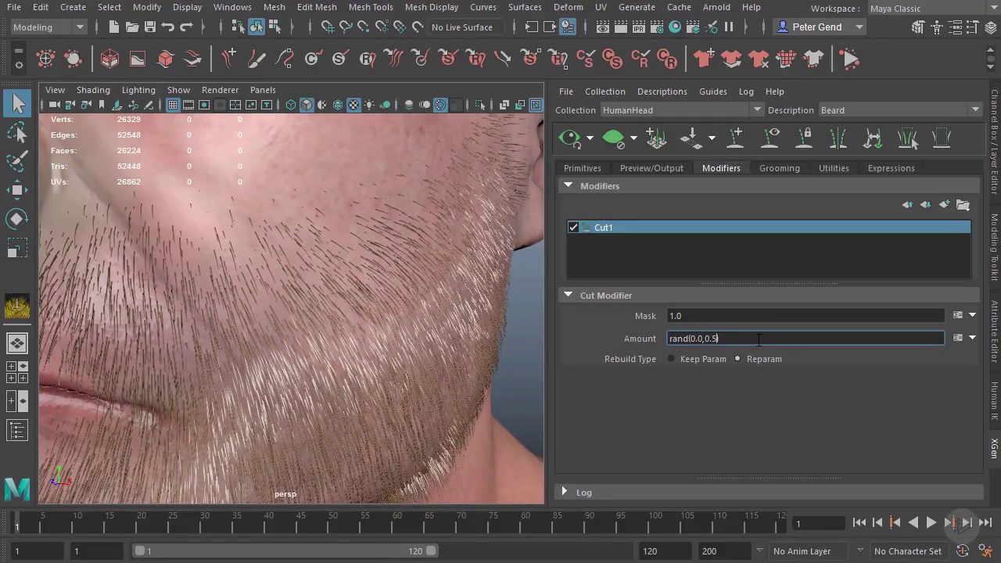
key("Return")
right_click_drag(354, 282, 276, 291, "alt")
left_click_drag(275, 290, 330, 289, "alt")
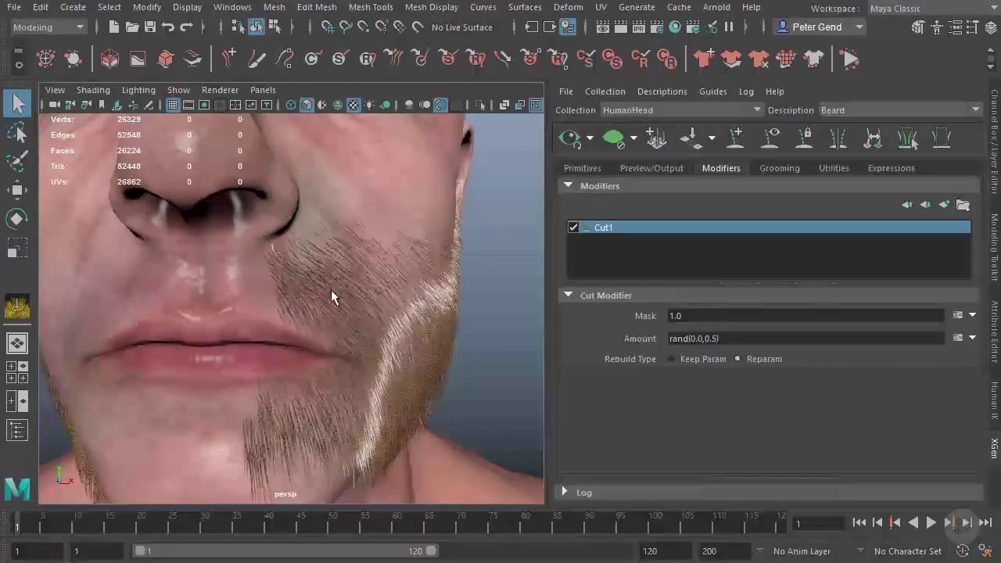
right_click_drag(330, 289, 245, 278, "alt")
left_click(566, 146)
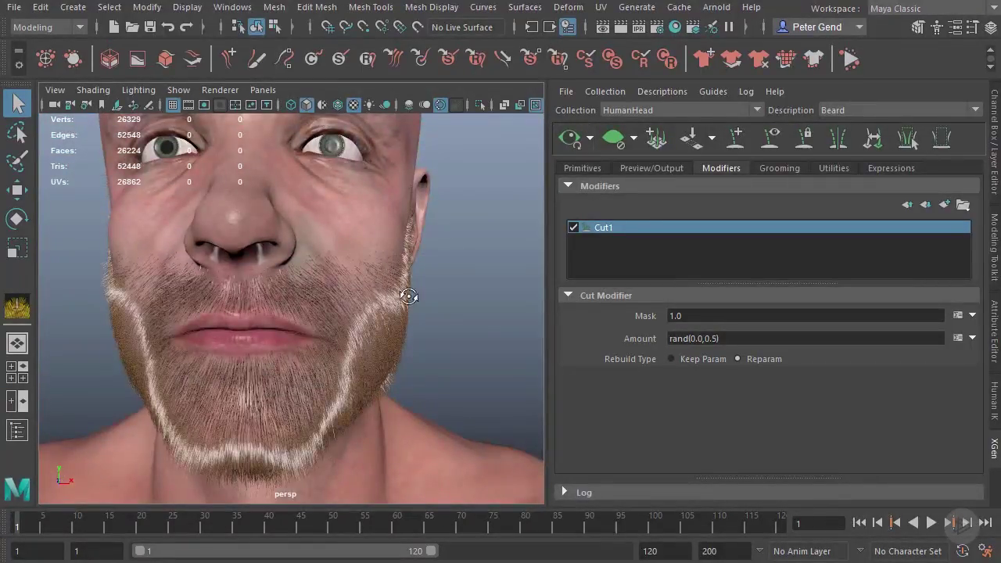
Examine the randomly cut beard close up and from both sides of the face
left_click_drag(405, 297, 290, 346, "alt")
right_click_drag(290, 346, 336, 361, "alt")
left_click_drag(336, 361, 240, 320, "alt")
right_click_drag(240, 320, 280, 300, "alt")
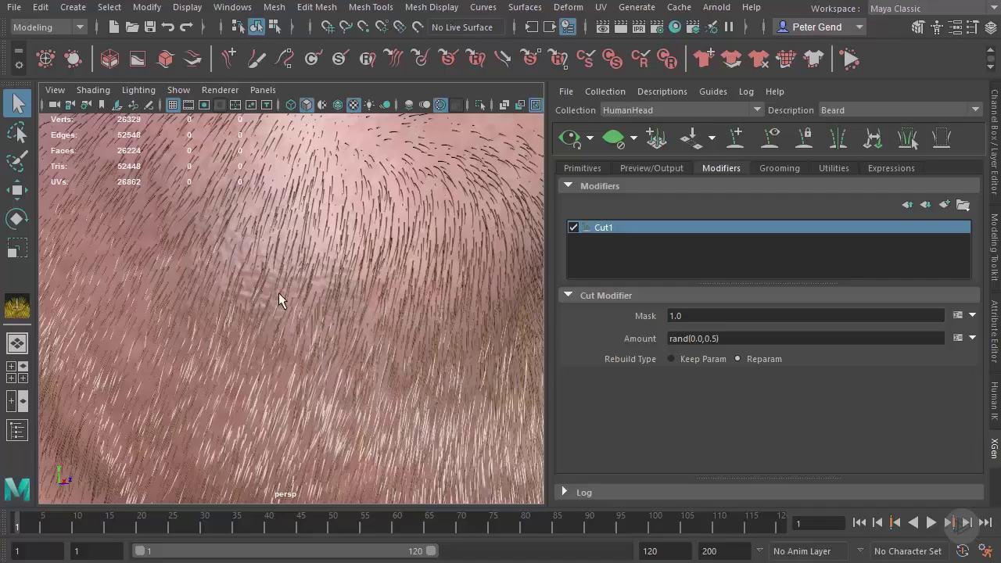
left_click_drag(279, 299, 335, 349, "alt")
middle_click_drag(335, 349, 268, 306, "alt")
right_click_drag(267, 306, 192, 266, "alt")
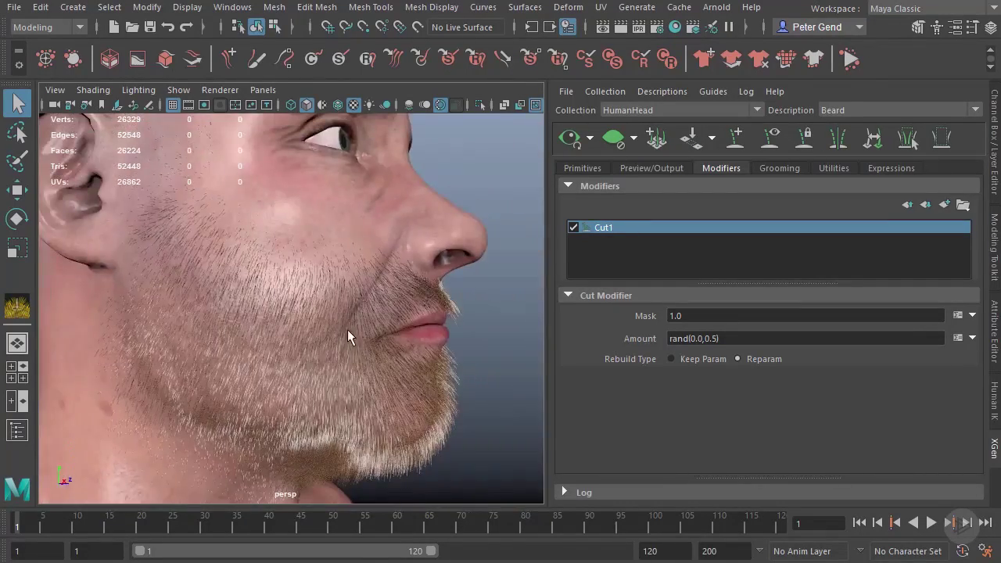
left_click_drag(348, 336, 148, 336, "alt")
left_click_drag(393, 356, 346, 345, "alt")
right_click_drag(346, 344, 411, 369, "alt")
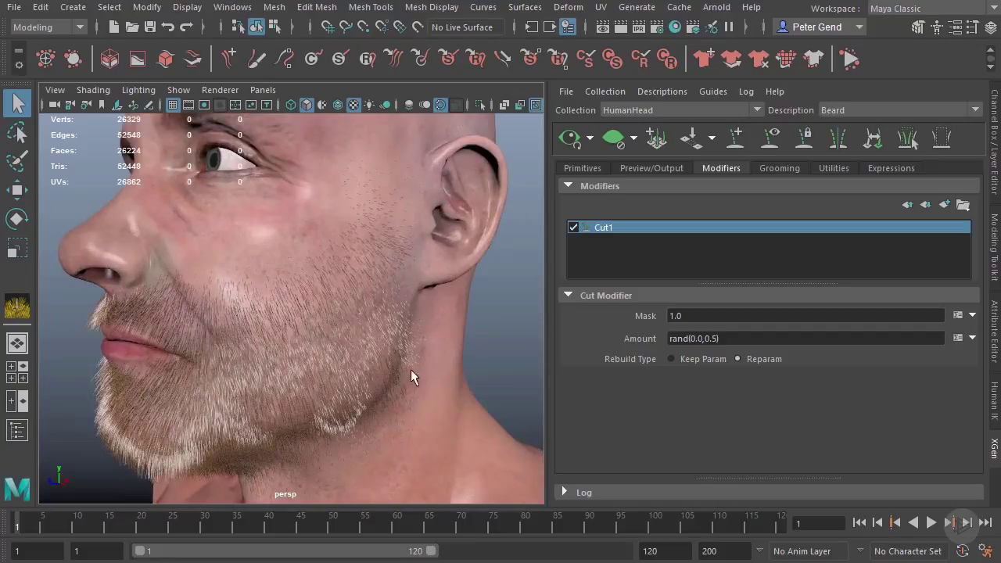
Raise the beard's primitive density to 1000 and check the coverage on both sides of the face
left_click(583, 168)
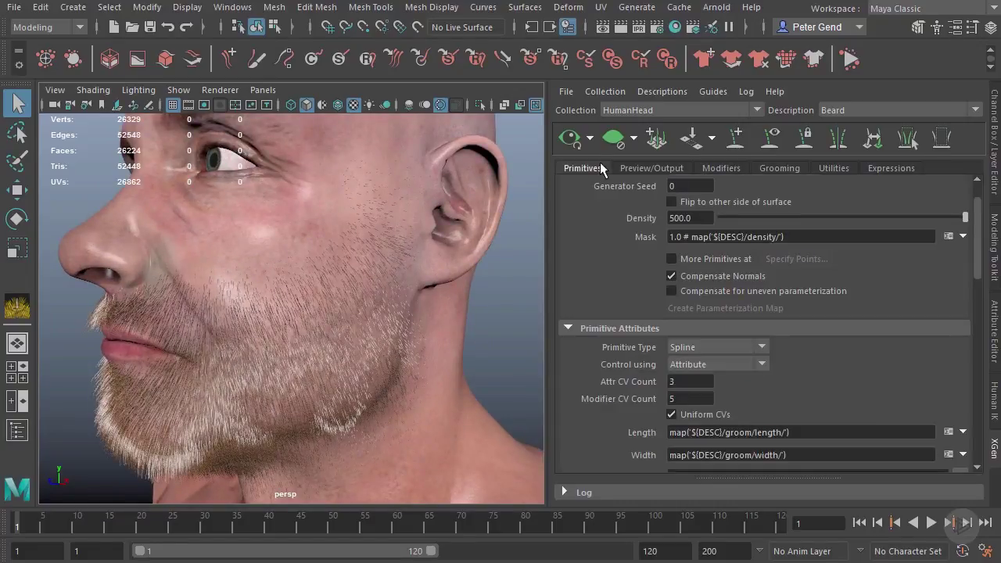
left_click(701, 220)
type("1000")
key("Return")
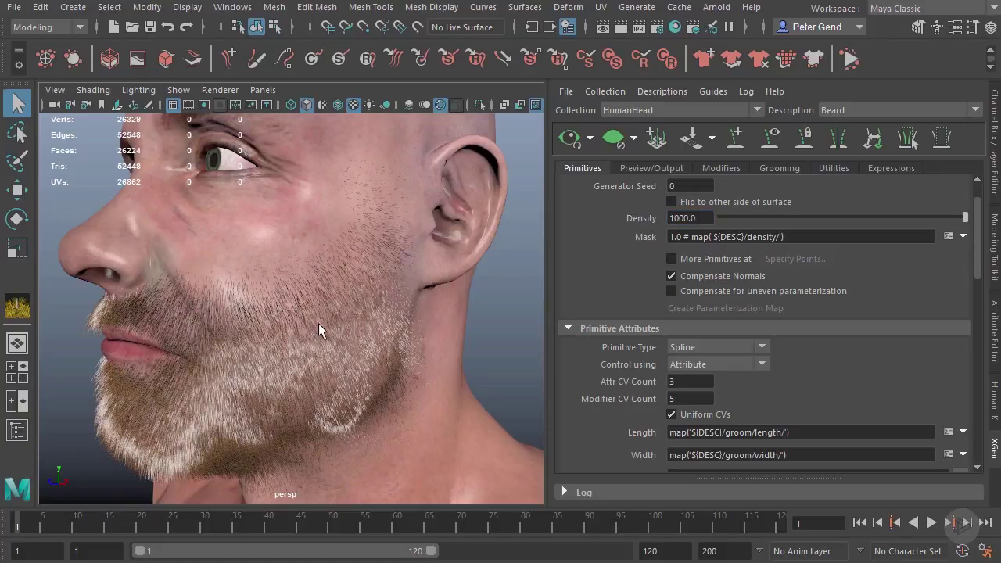
left_click_drag(318, 323, 387, 334, "alt")
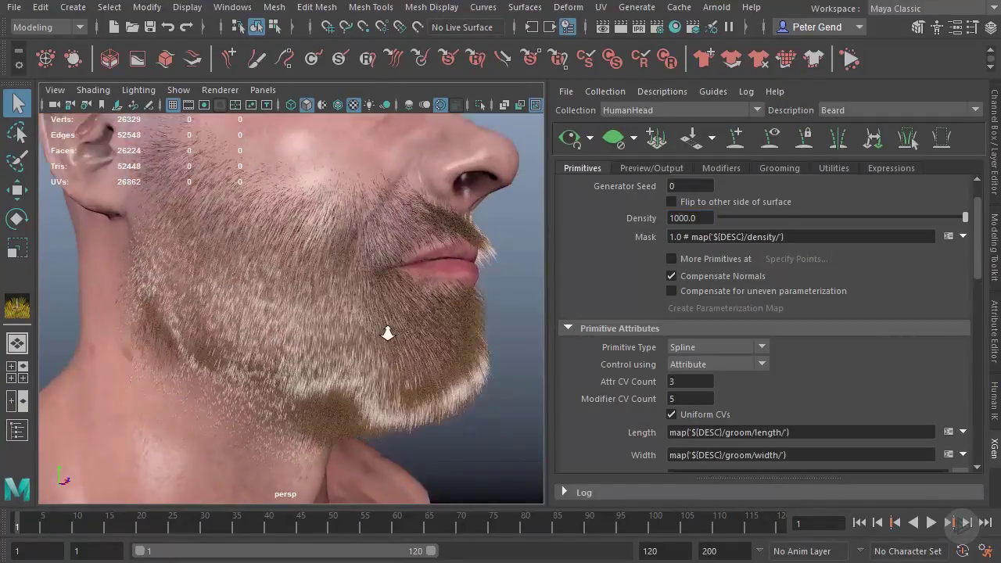
right_click_drag(388, 334, 474, 350, "alt")
left_click_drag(410, 365, 361, 267, "alt")
right_click_drag(361, 266, 388, 182, "alt")
middle_click_drag(388, 182, 376, 244, "alt")
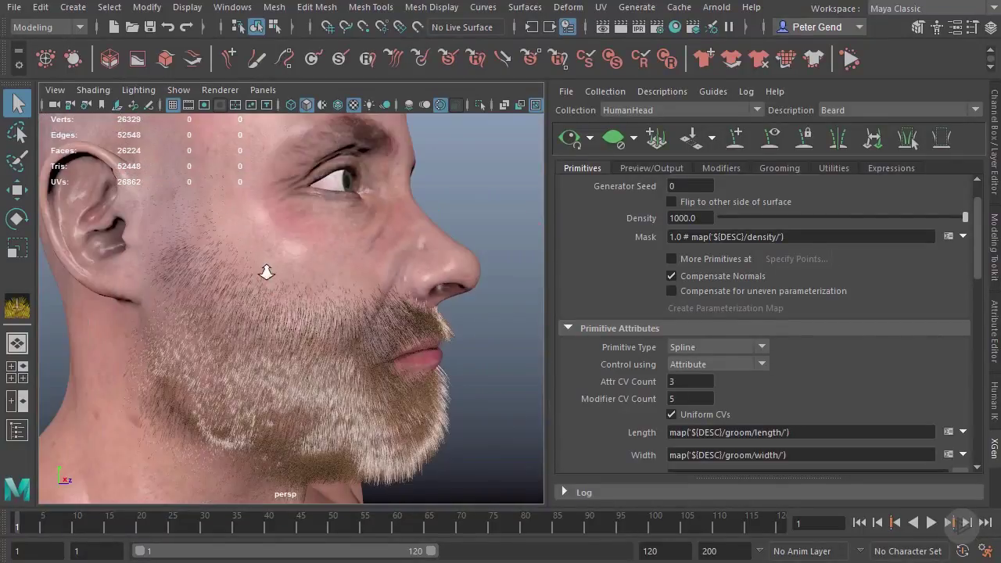
left_click_drag(263, 273, 156, 293, "alt")
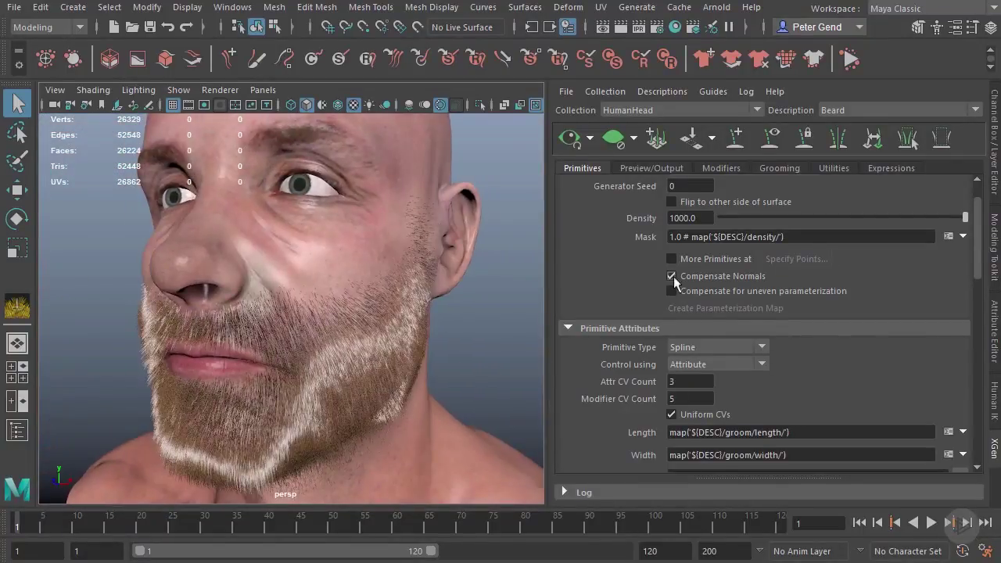
Add a Noise modifier to the Beard description
left_click(719, 169)
left_click(944, 205)
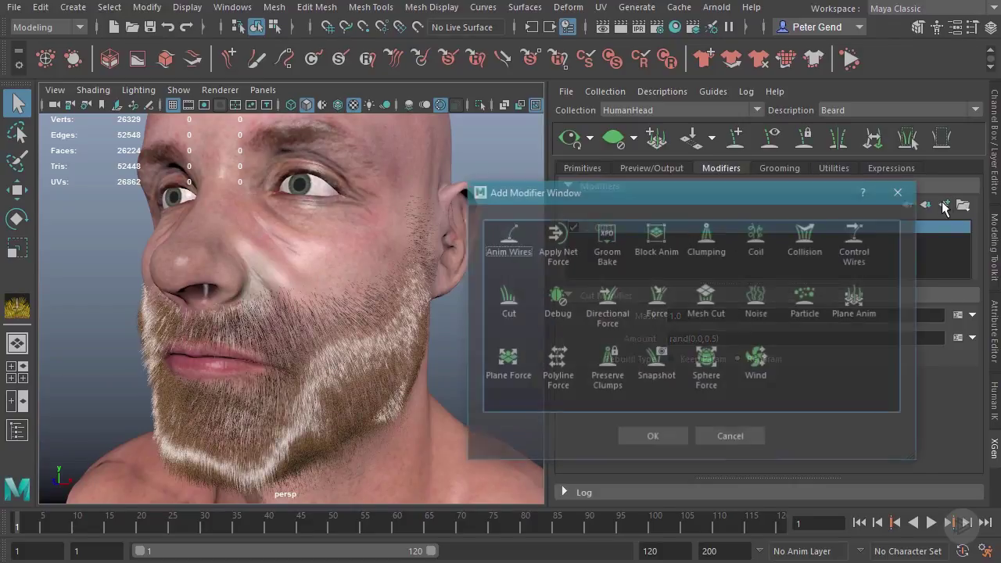
left_click(763, 305)
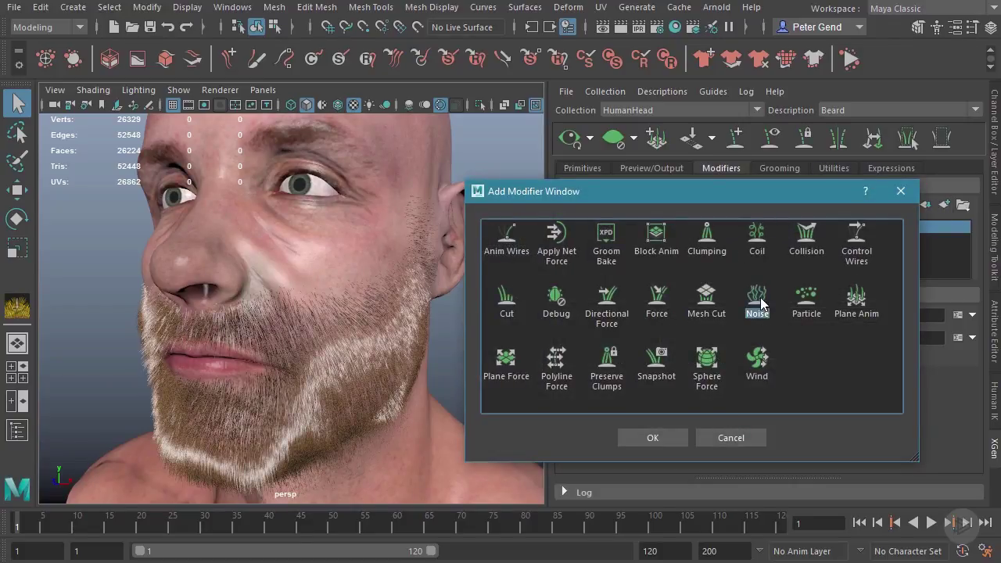
left_click(661, 439)
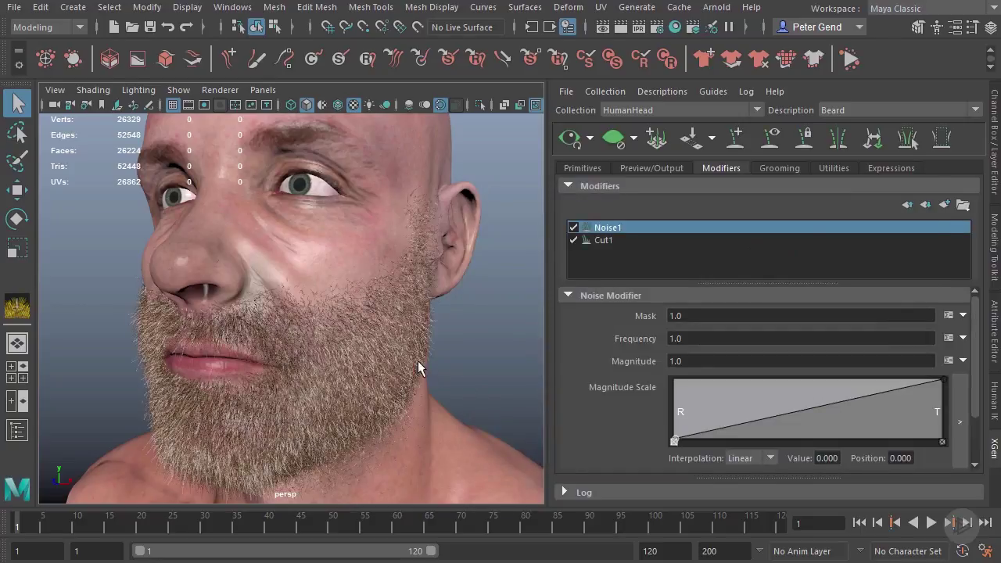
Set the noise magnitude to .2 and lower the tip value of its magnitude scale to 0.711
right_click_drag(305, 346, 442, 373, "alt")
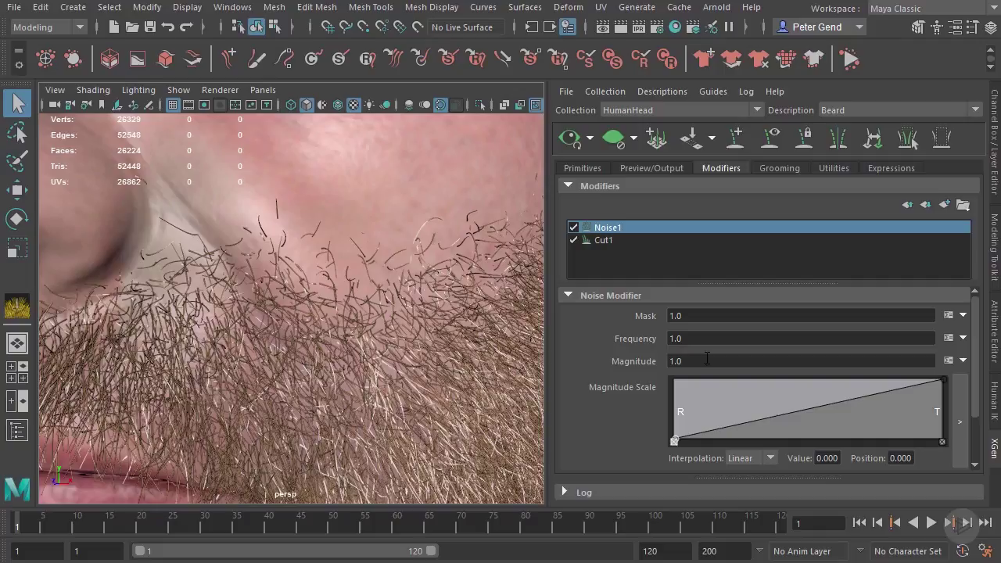
left_click(697, 361)
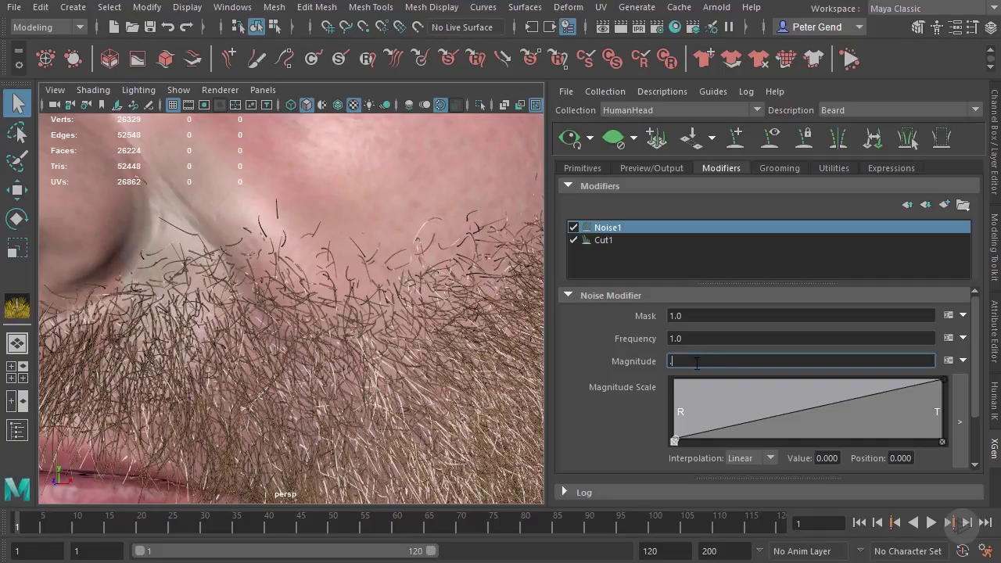
key("Return")
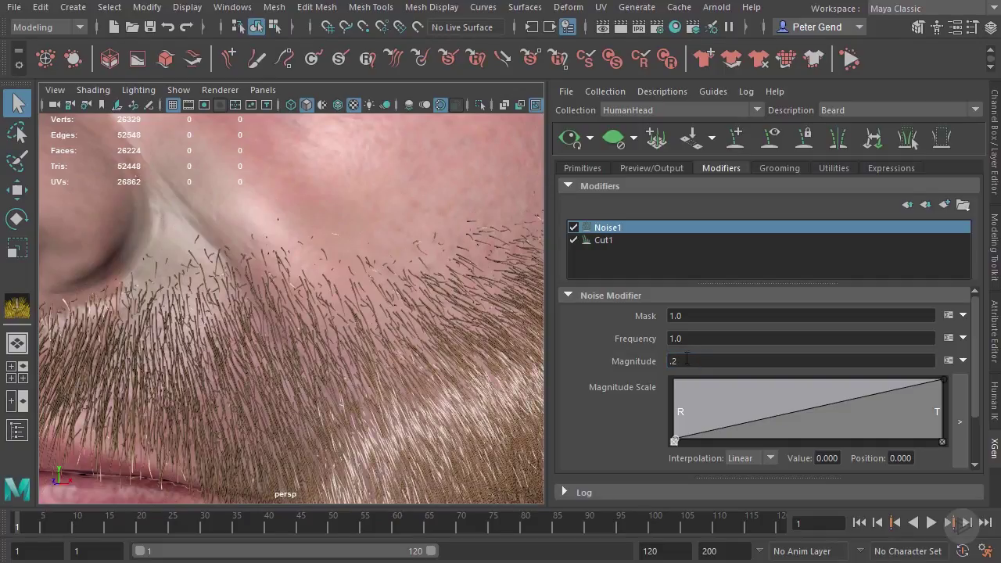
left_click(942, 381)
mouse_move(944, 382)
left_mouse_down()
mouse_move(944, 406)
mouse_move(945, 384)
mouse_move(944, 396)
left_mouse_up()
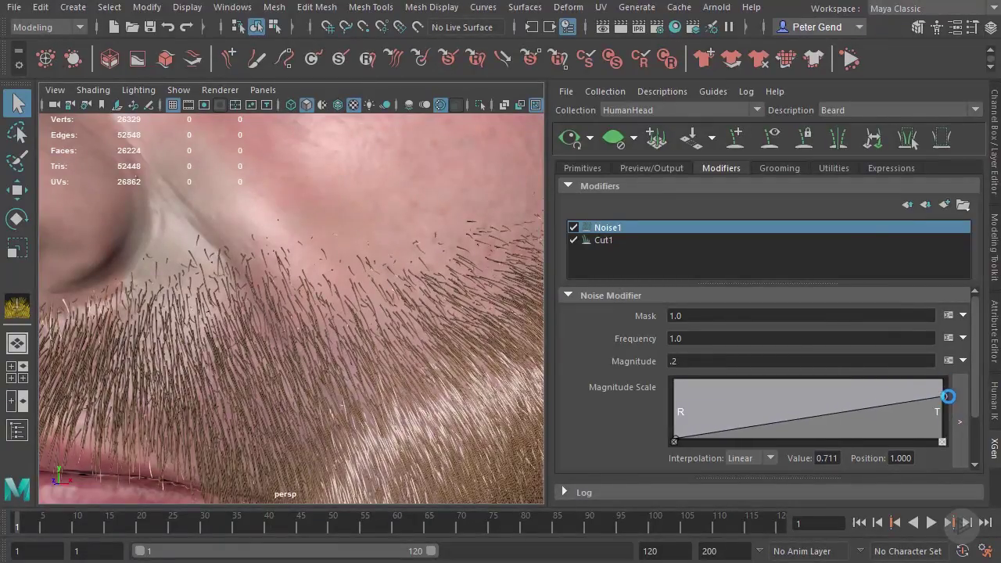
Set the frequency of the beard's Noise modifier to 5
left_click(701, 338)
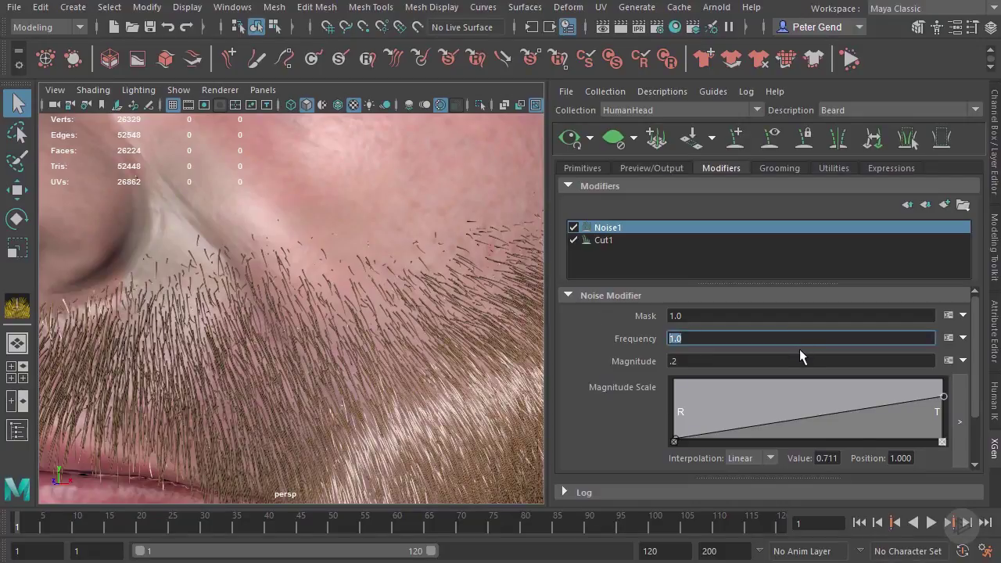
type("5")
key("Return")
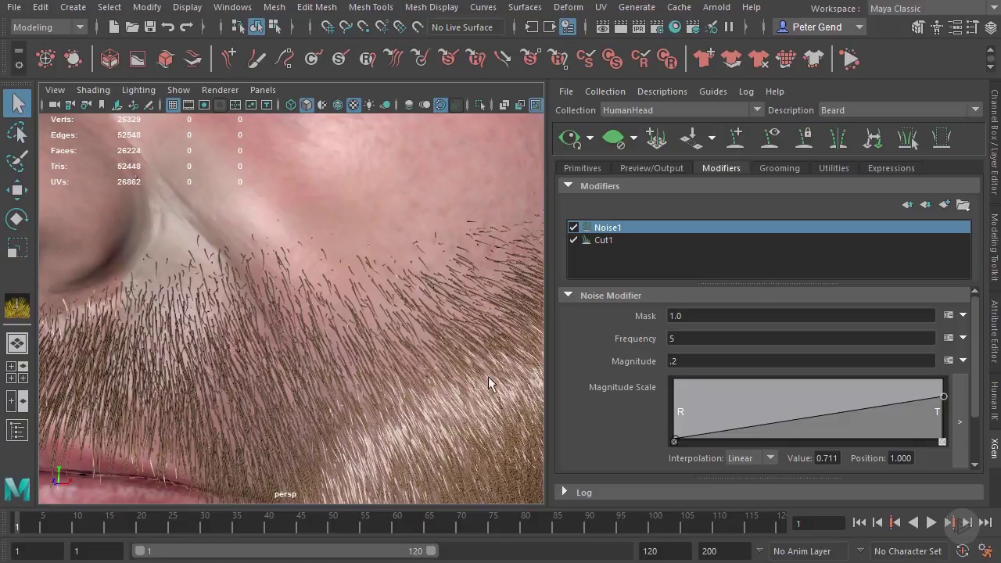
Try a noise magnitude of .1 on the beard and return it to .2
left_click(712, 362)
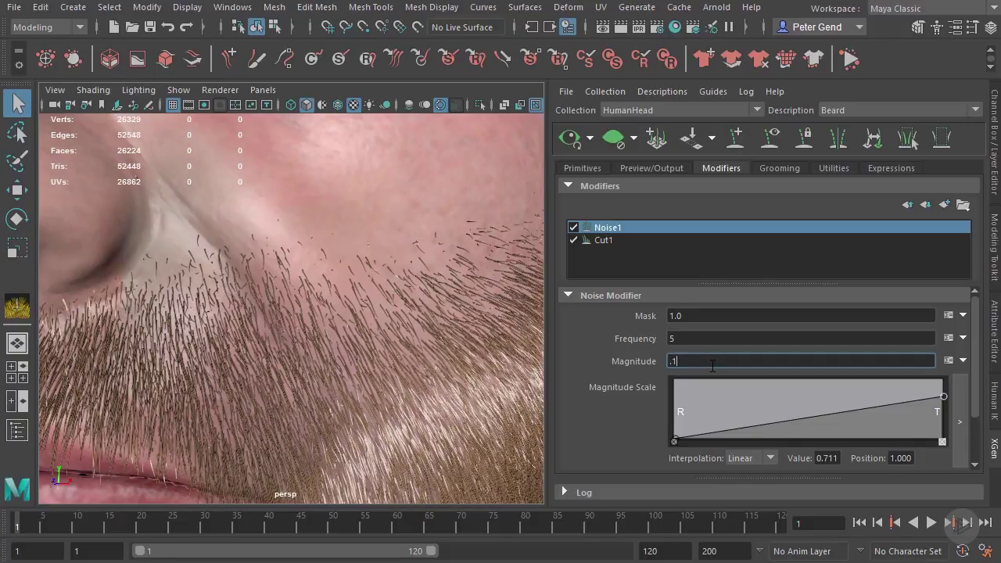
key("Return")
left_click(713, 363)
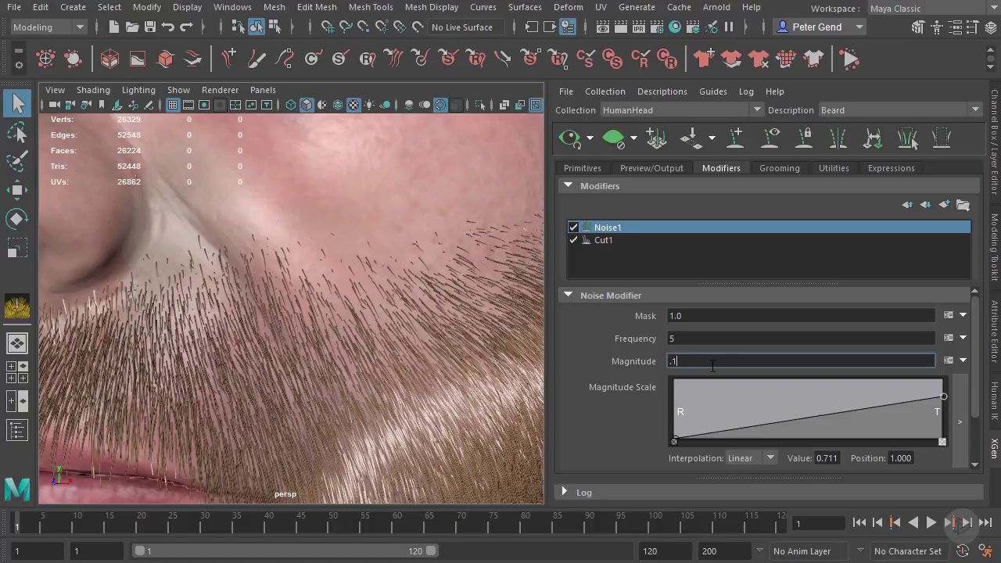
type("2")
key("Return")
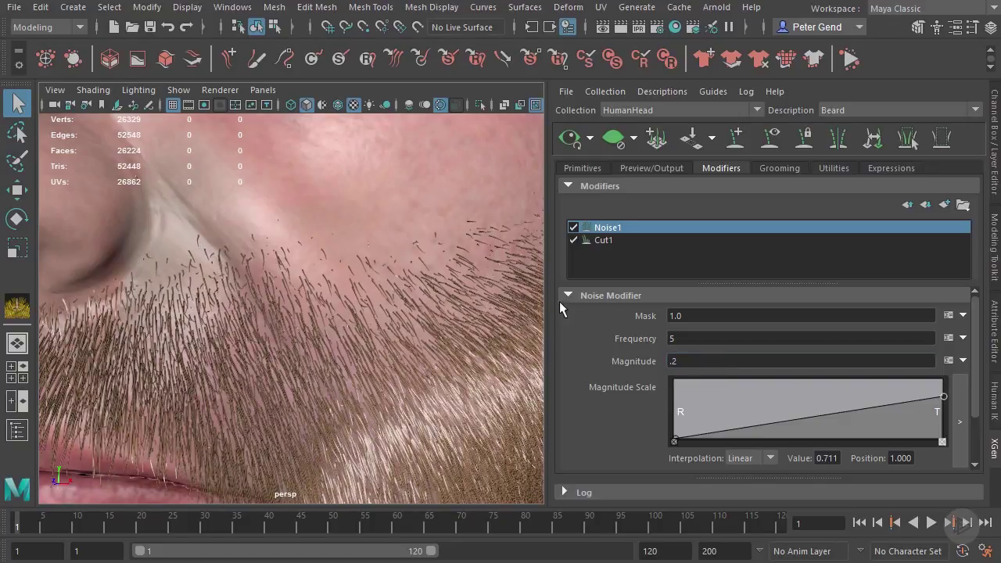
Examine the beard with noise from both sides of the face and look over the modifiers available to add
right_click_drag(302, 287, 247, 258, "alt")
middle_click_drag(333, 360, 317, 239, "alt")
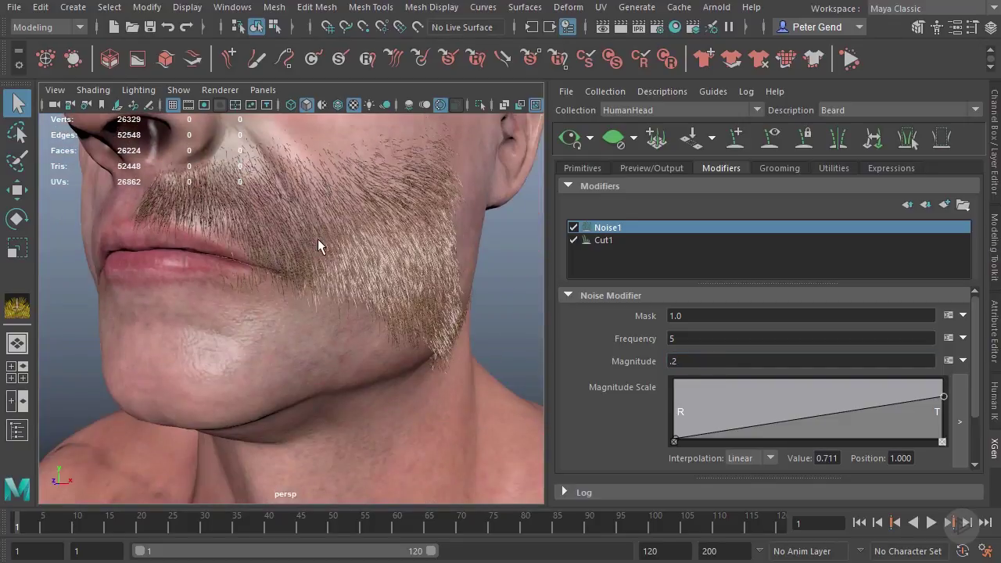
scroll(380, 261, "down", 5)
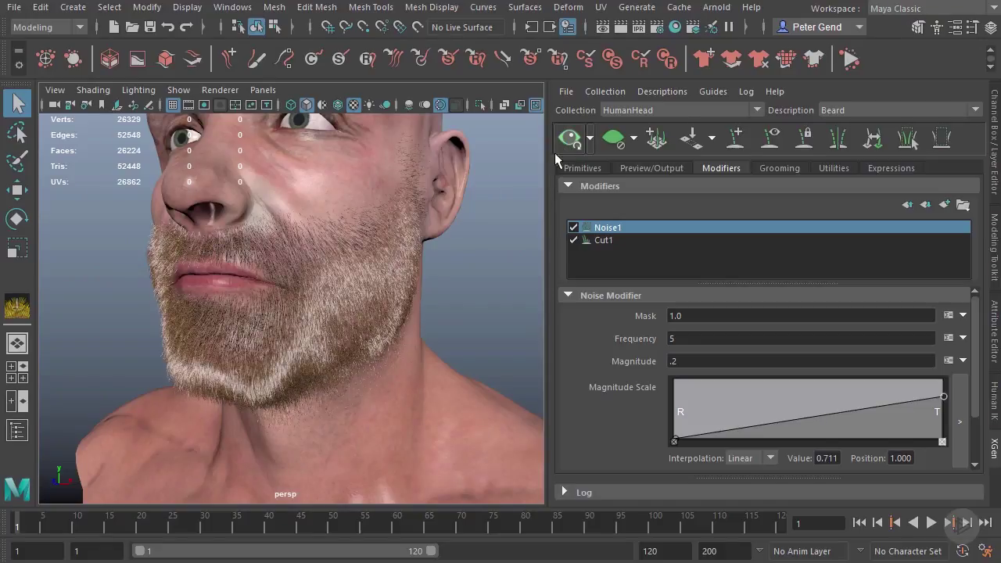
left_click_drag(321, 238, 384, 229, "alt")
scroll(329, 257, "up", 3)
left_click_drag(351, 292, 428, 355, "alt")
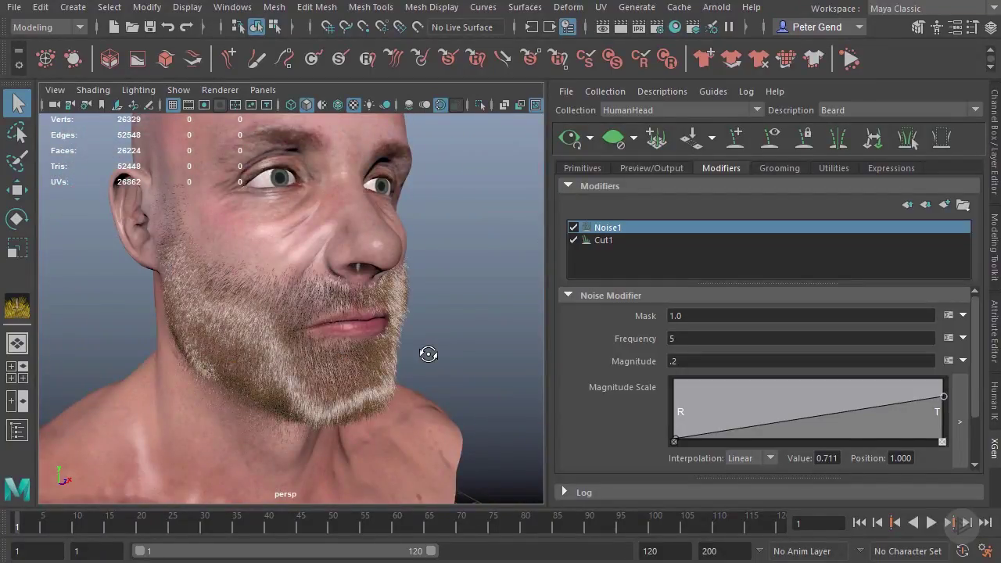
left_click(944, 204)
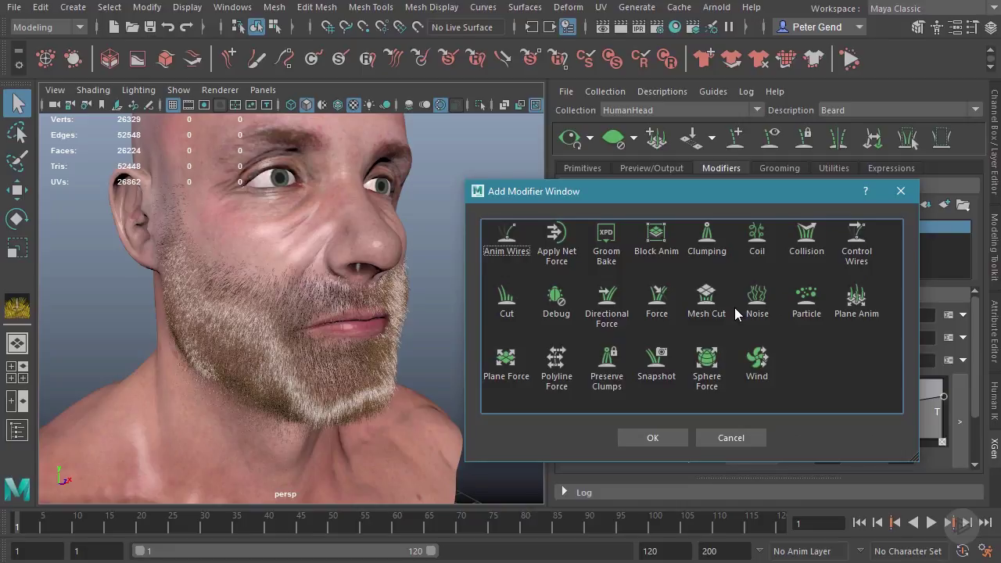
left_click(742, 440)
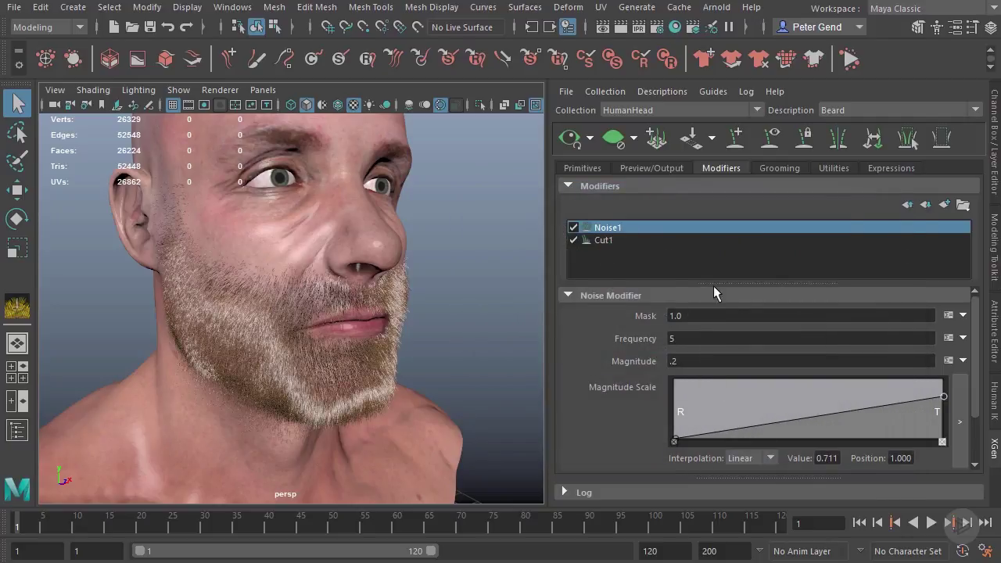
Inspect the hair strands up close and set the beard primitives' Modifier CV Count to 8
left_click(582, 169)
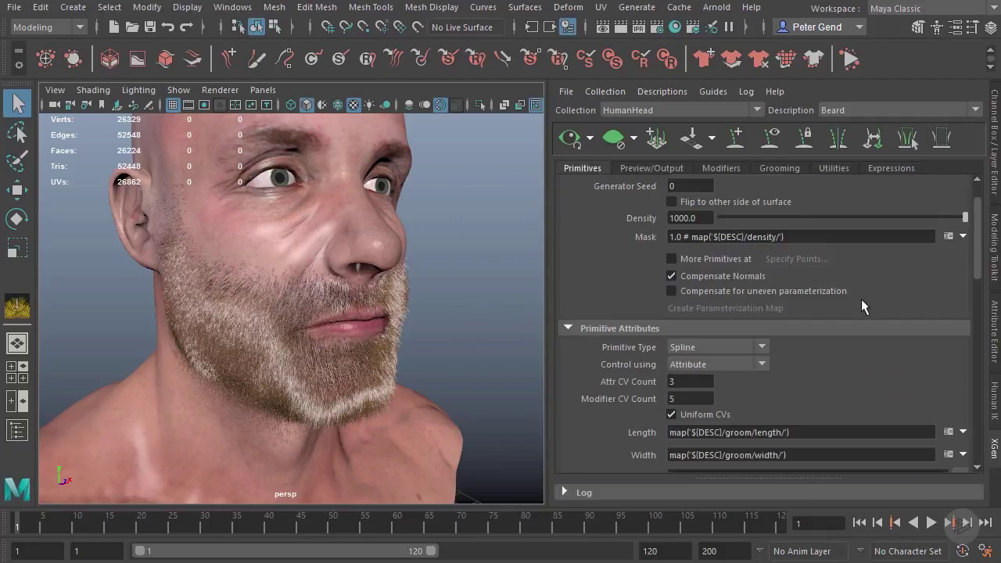
scroll(424, 291, "up", 10)
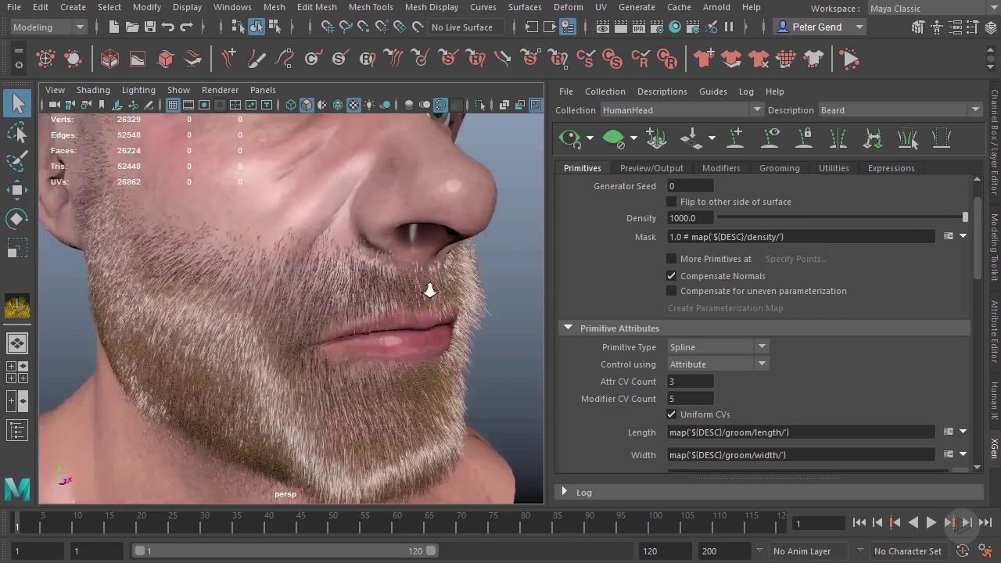
scroll(370, 305, "up", 8)
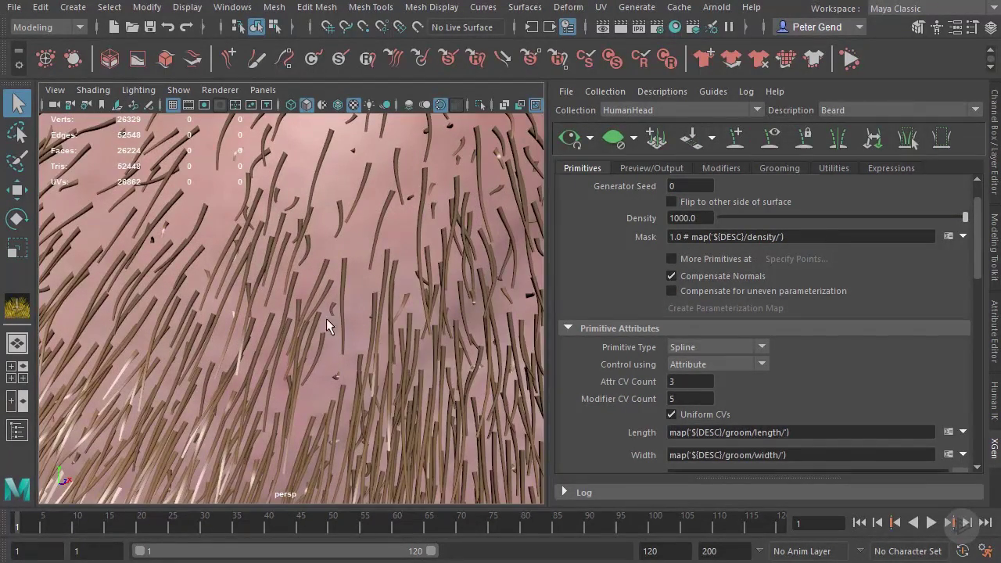
scroll(381, 362, "down", 3)
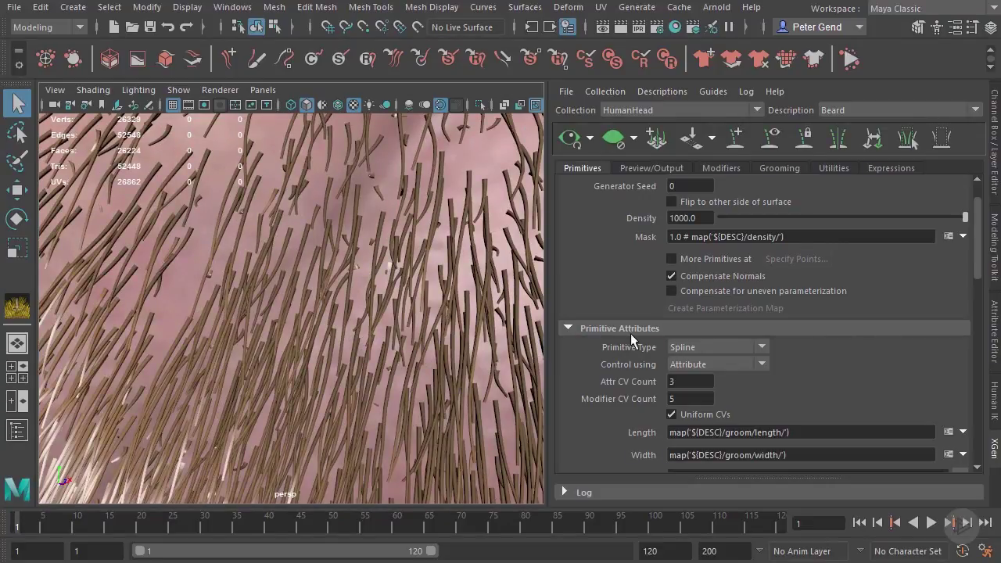
double_click(684, 399)
type("8")
key("Return")
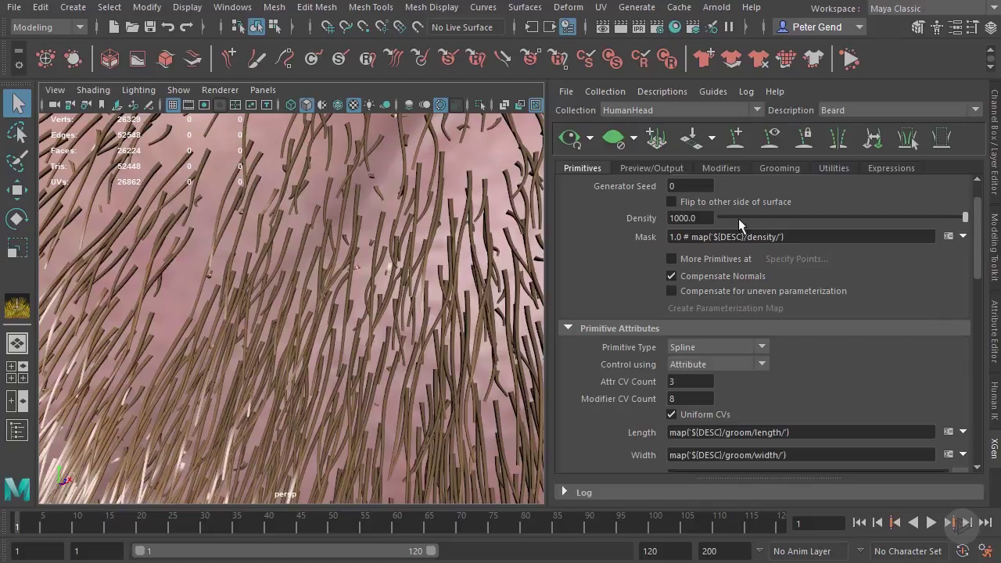
Turn off Tube Shade for the beard primitives and refresh the XGen preview
left_click_drag(979, 248, 977, 374)
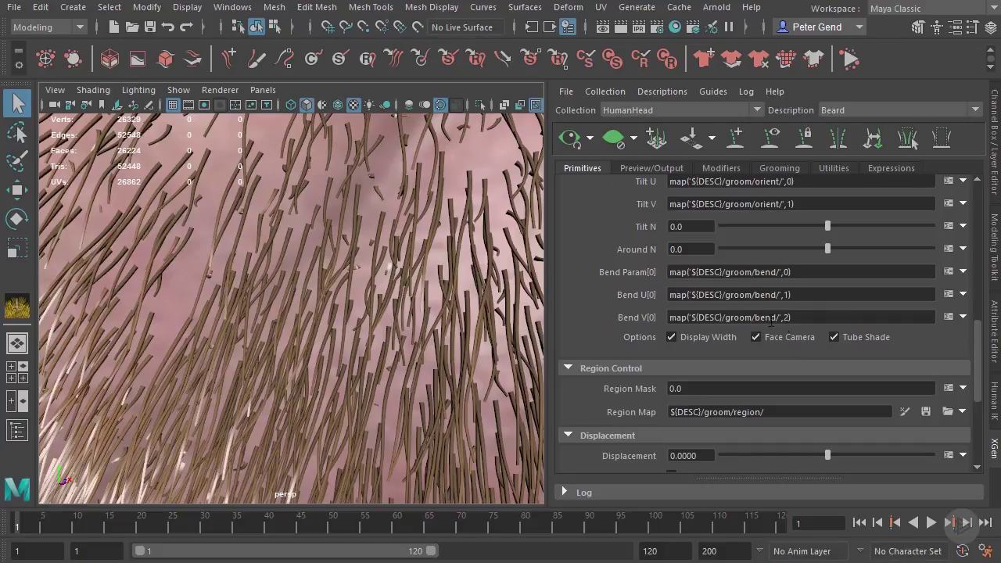
left_click(834, 336)
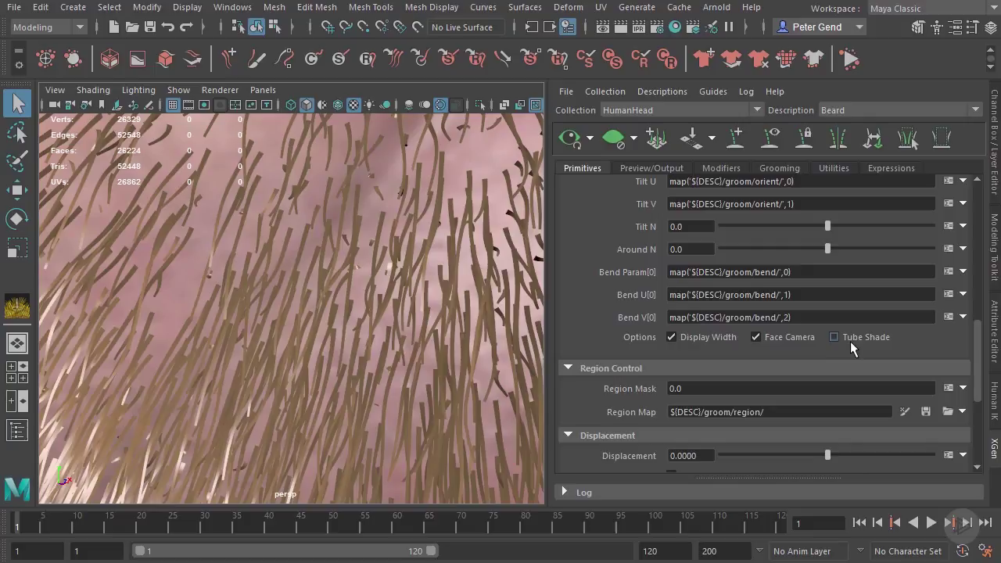
right_click_drag(361, 312, 319, 293, "alt")
left_click_drag(319, 293, 498, 175, "alt")
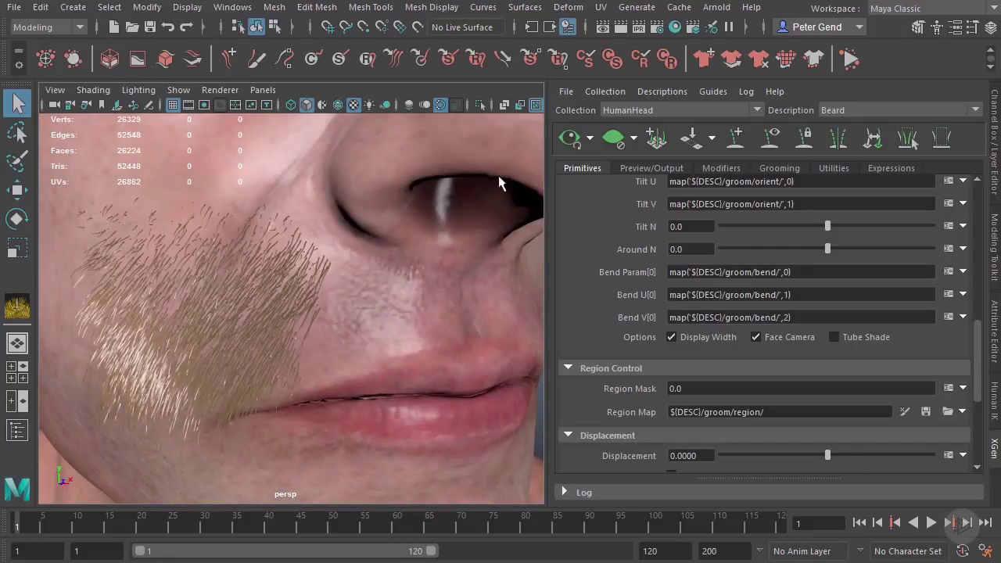
left_click(572, 139)
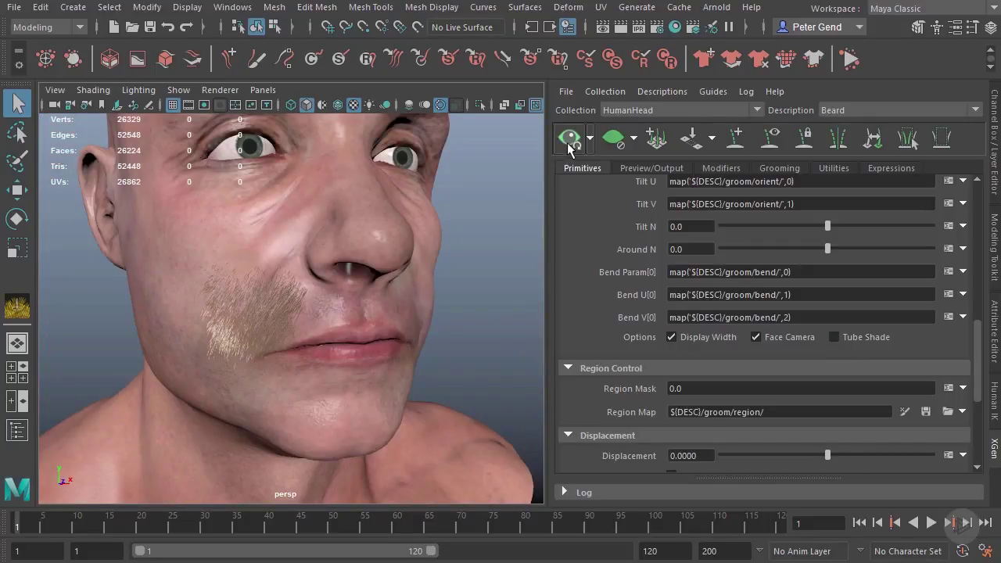
Examine the beard without tube shading close up and from both sides, and turn Tube Shade back on
left_click_drag(478, 271, 387, 268, "alt")
right_click_drag(388, 269, 461, 299, "alt")
left_click_drag(462, 299, 403, 301, "alt")
right_click_drag(403, 302, 449, 331, "alt")
middle_click_drag(449, 331, 381, 286, "alt")
left_click_drag(307, 254, 324, 281, "alt")
scroll(323, 281, "down", 6)
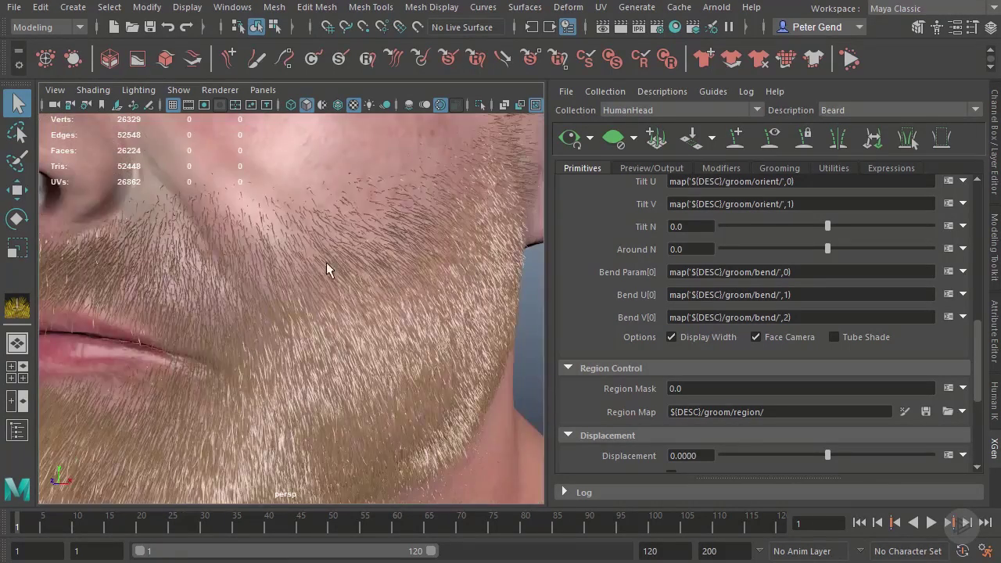
right_click_drag(365, 288, 285, 274, "alt")
left_click_drag(285, 274, 407, 252, "alt")
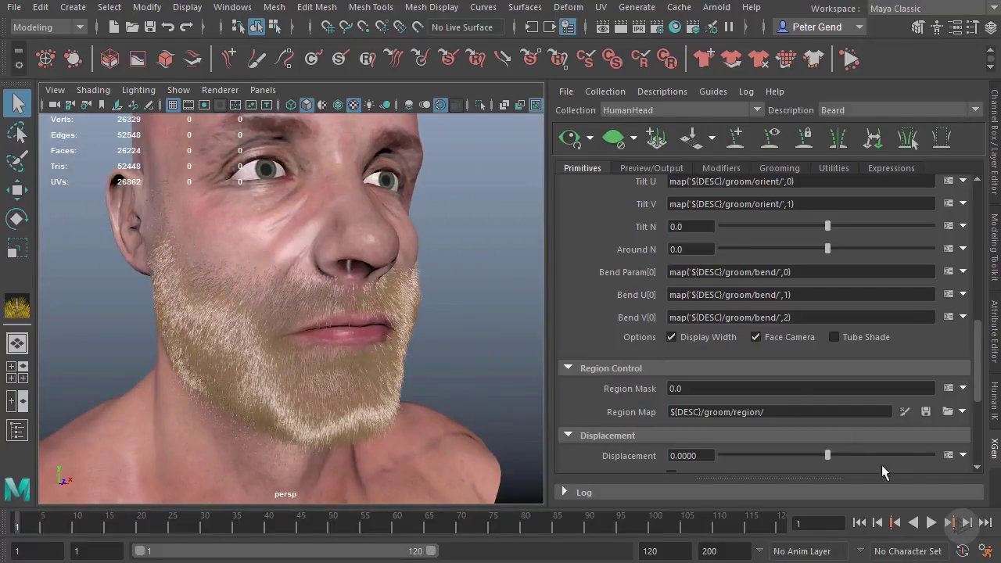
left_click_drag(488, 348, 459, 343, "alt")
left_click(844, 337)
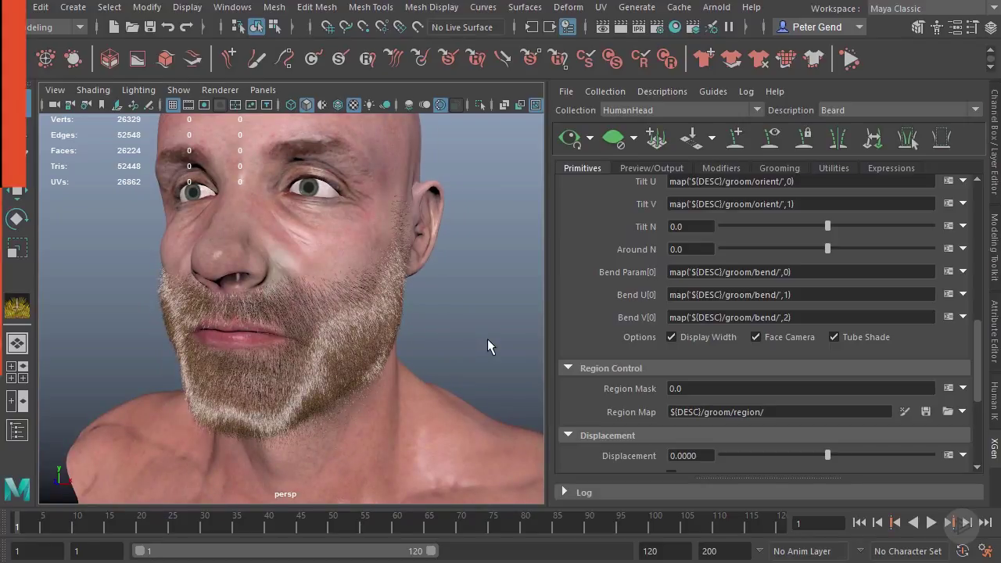